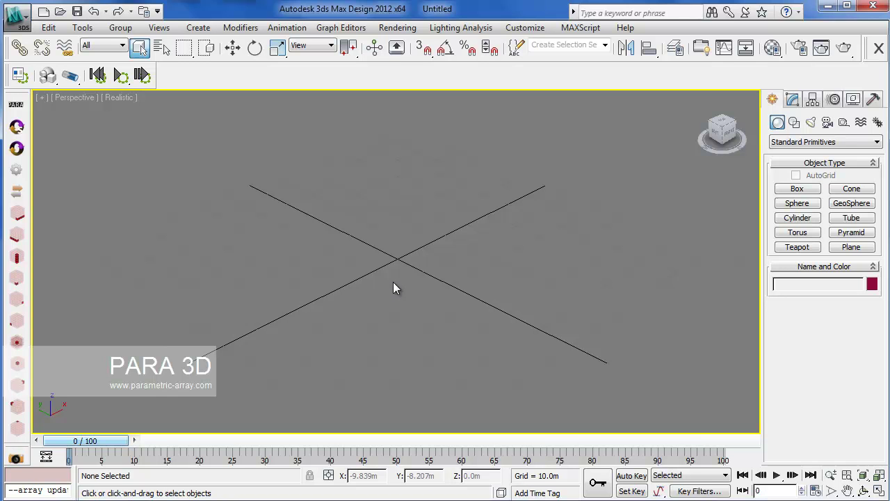
Step: Draw an ellipse spline around the origin in the Perspective view, about 73.6 m long and 106 m wide
left_click(793, 122)
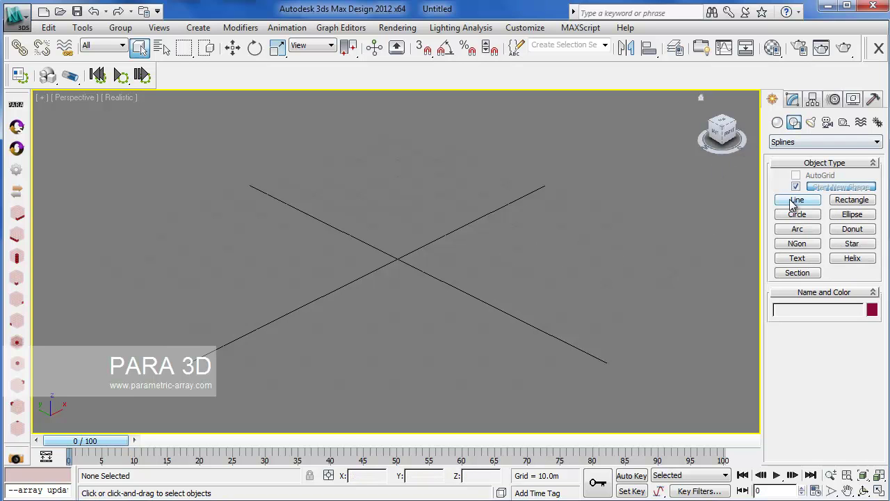
left_click(853, 215)
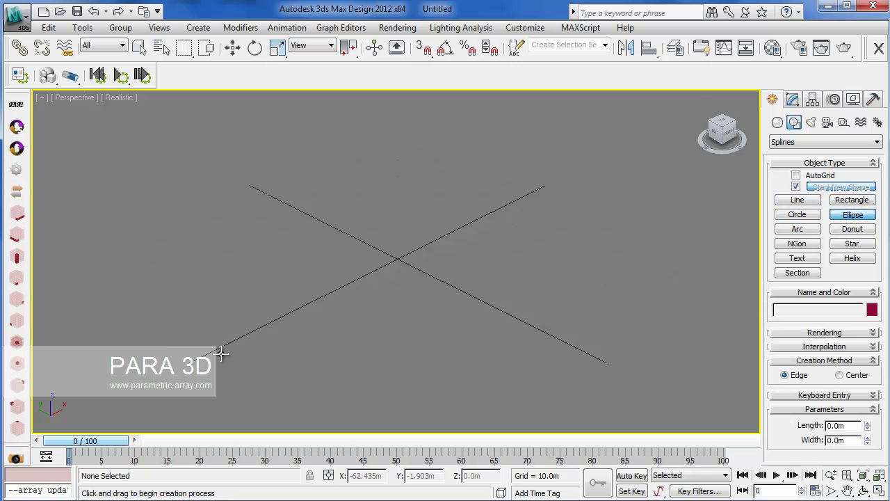
left_click_drag(178, 299, 642, 252)
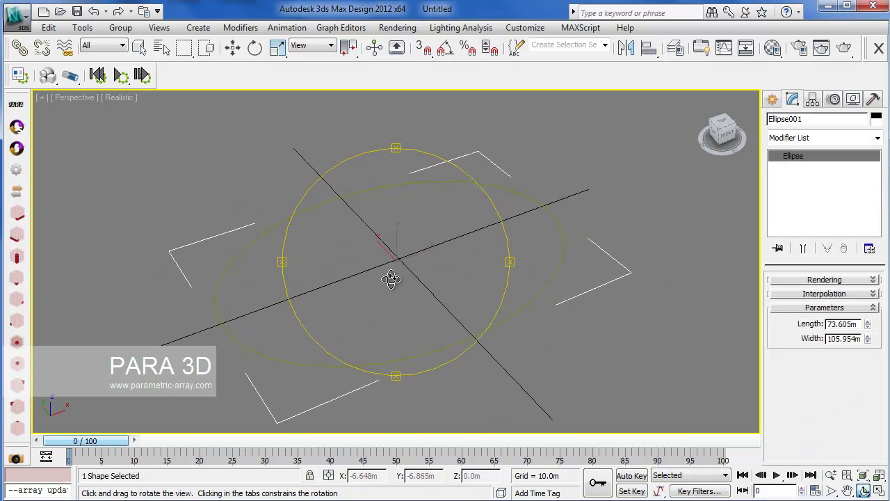
Step: Enlarge the ellipse to a length of about 82.4 m and a width of about 113.4 m
left_click_drag(391, 278, 397, 284)
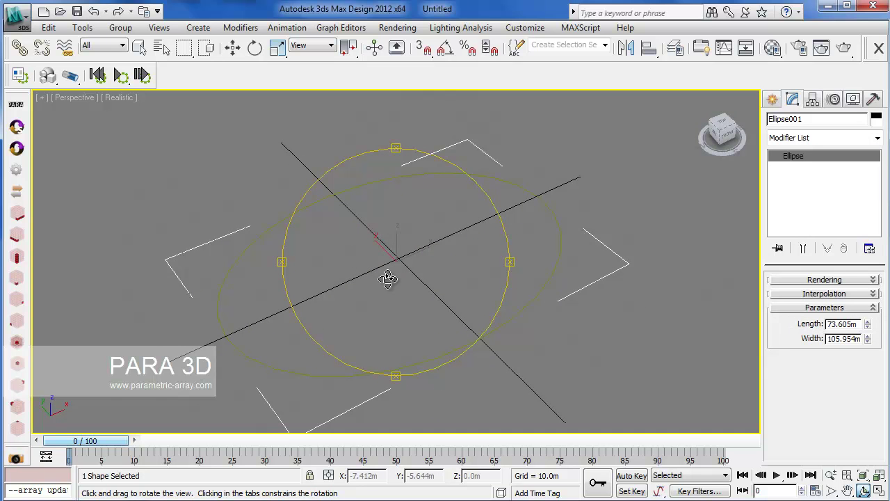
left_click_drag(388, 277, 373, 264)
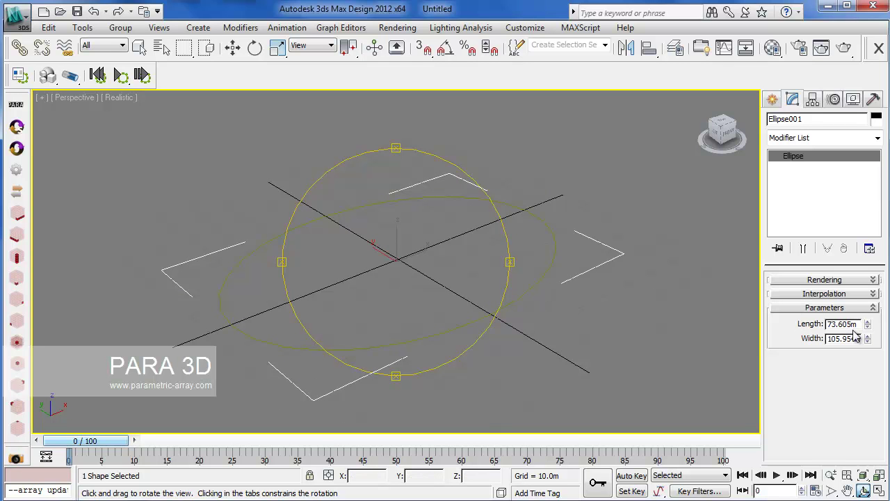
left_click_drag(483, 304, 497, 315)
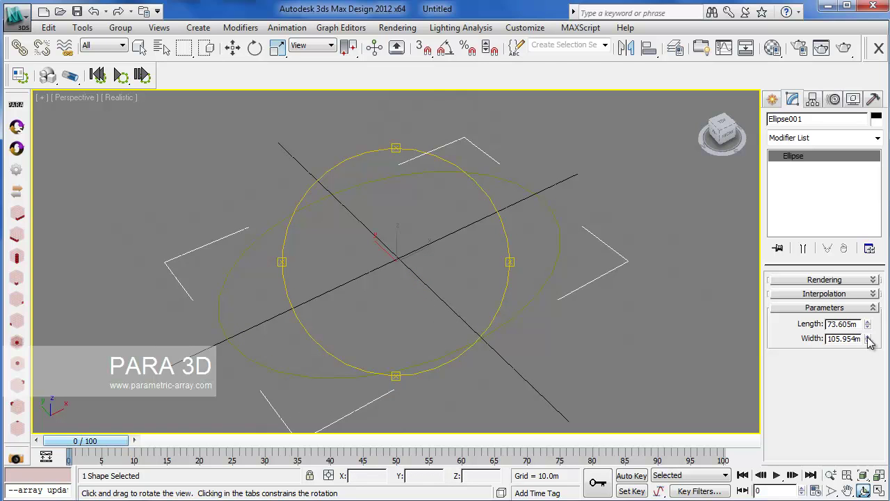
left_click_drag(867, 341, 871, 315)
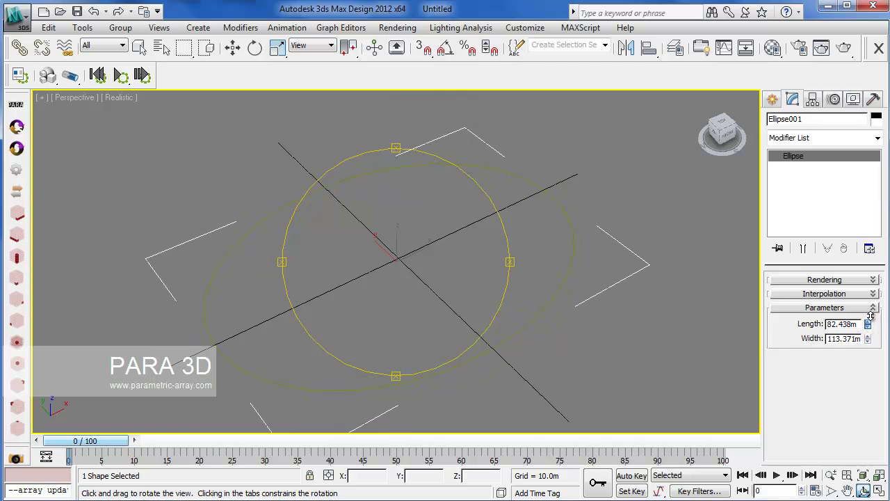
right_click(389, 282)
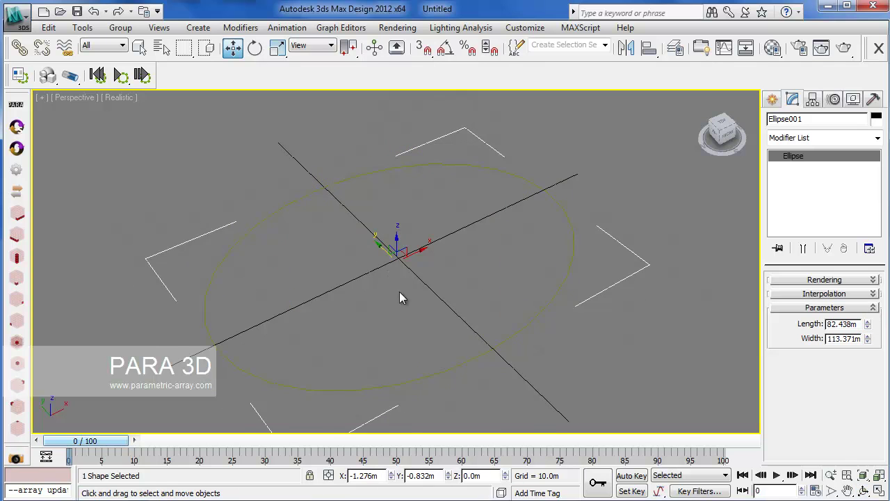
middle_click_drag(399, 300, 378, 301)
left_click(863, 491)
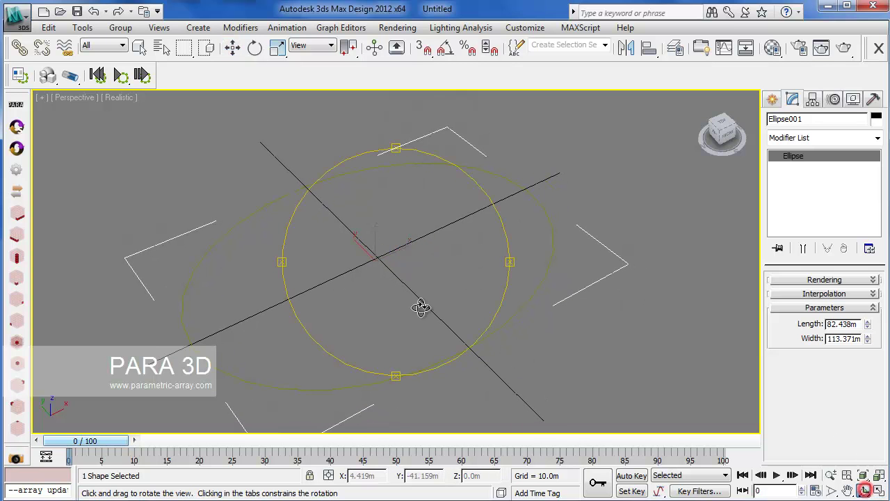
left_click_drag(422, 306, 388, 292)
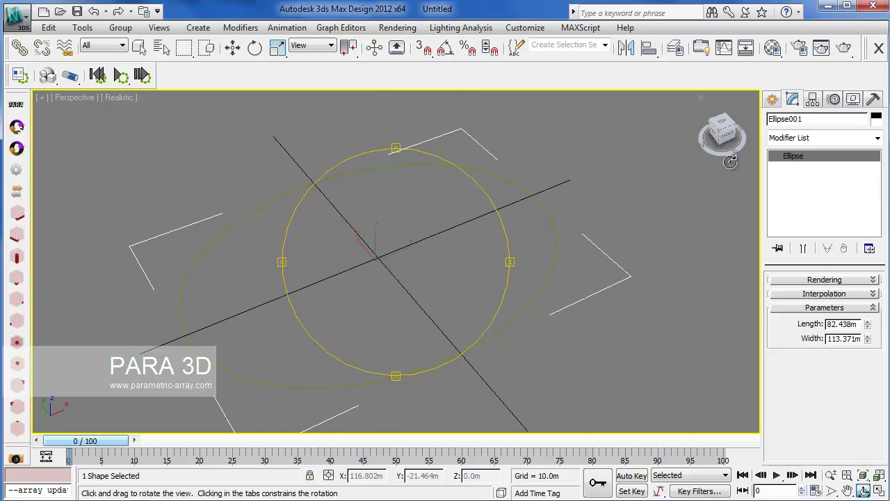
Step: In the Front view, draw an open four-point line from about X 99 m over an upper bend down to the ground at about X 70 m
left_click(773, 99)
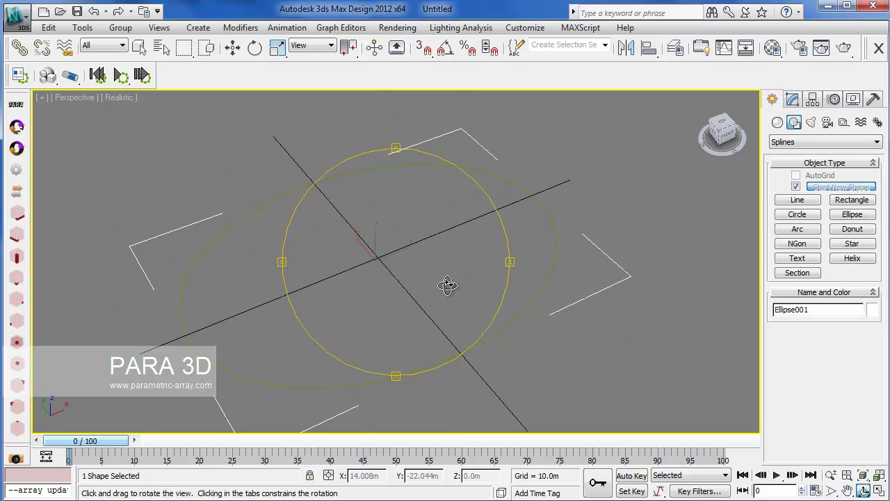
left_click_drag(449, 285, 386, 285)
key("f")
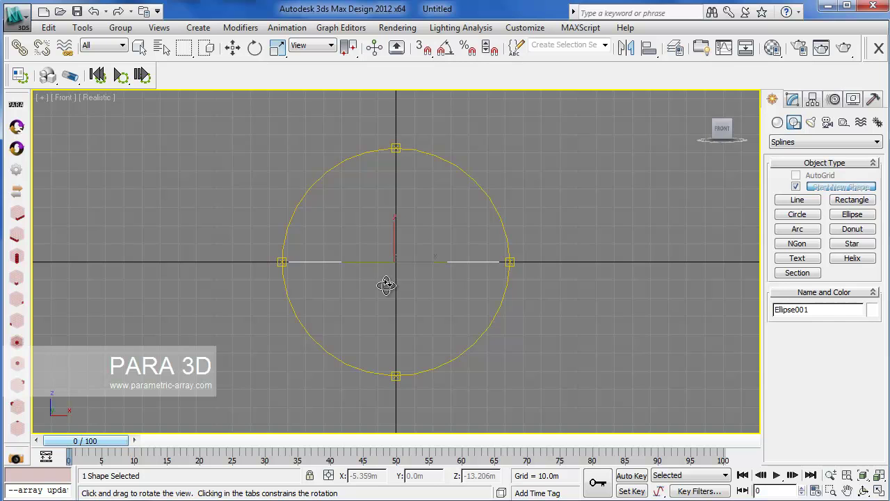
middle_click_drag(419, 273, 310, 278)
scroll(374, 262, "up", 3)
middle_click_drag(373, 263, 409, 302)
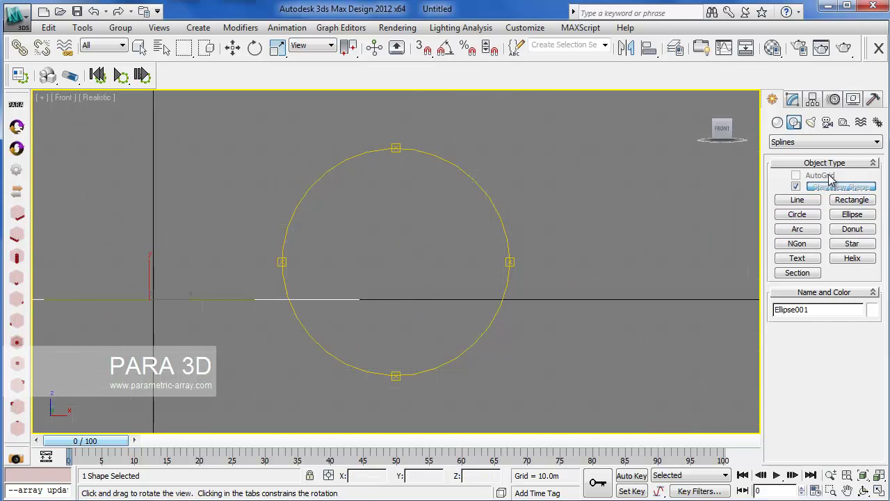
left_click(793, 202)
mouse_move(459, 336)
middle_mouse_down()
mouse_move(379, 318)
mouse_move(461, 327)
middle_mouse_up()
scroll(366, 313, "up", 2)
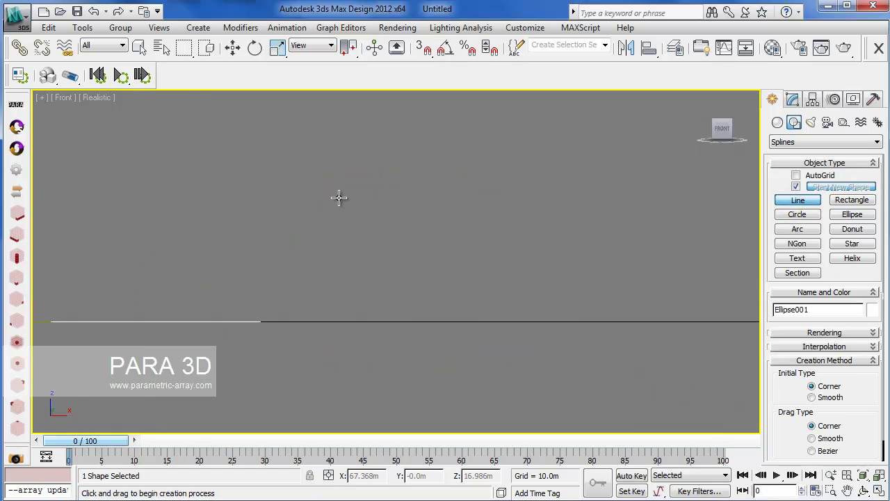
left_click(570, 182)
left_click(364, 142)
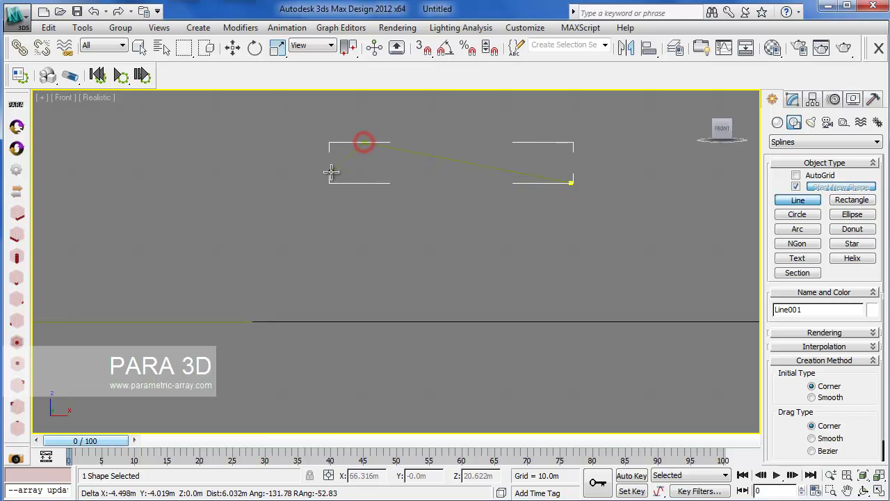
left_click(325, 175)
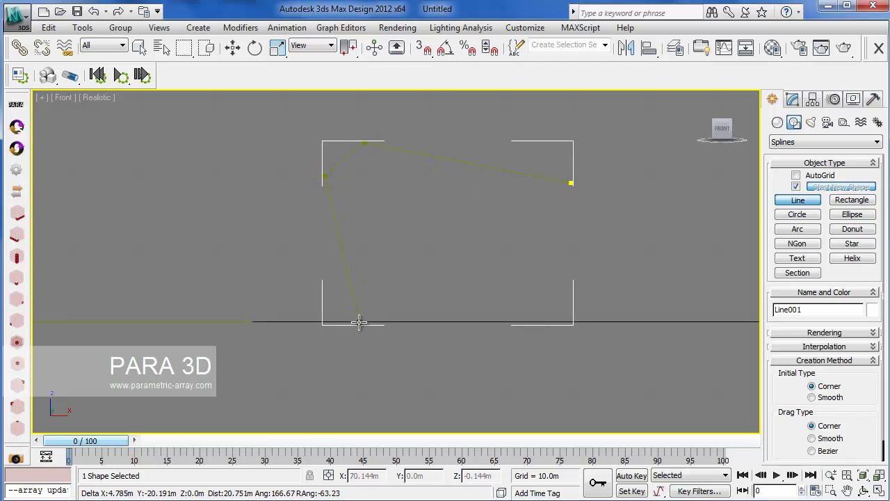
left_click(359, 321)
right_click(359, 322)
middle_click_drag(358, 232, 359, 260)
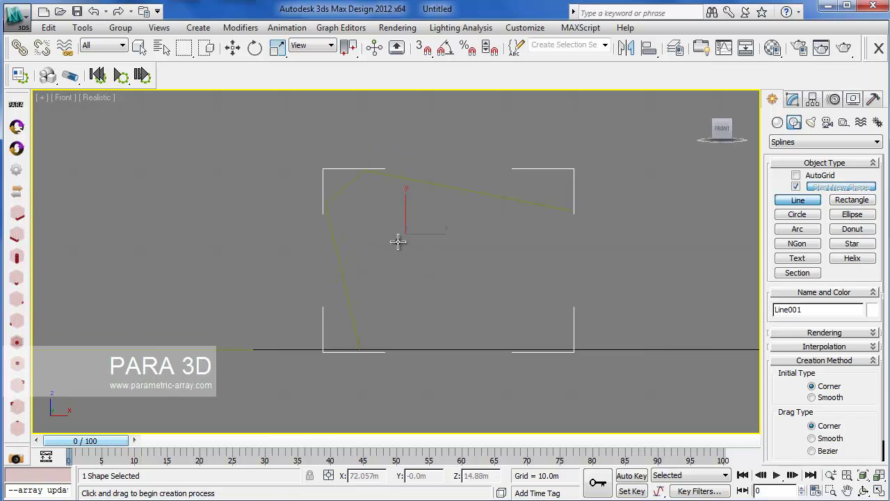
Step: Convert the line's two upper bend vertices to Smooth
left_click(792, 99)
left_click(805, 328)
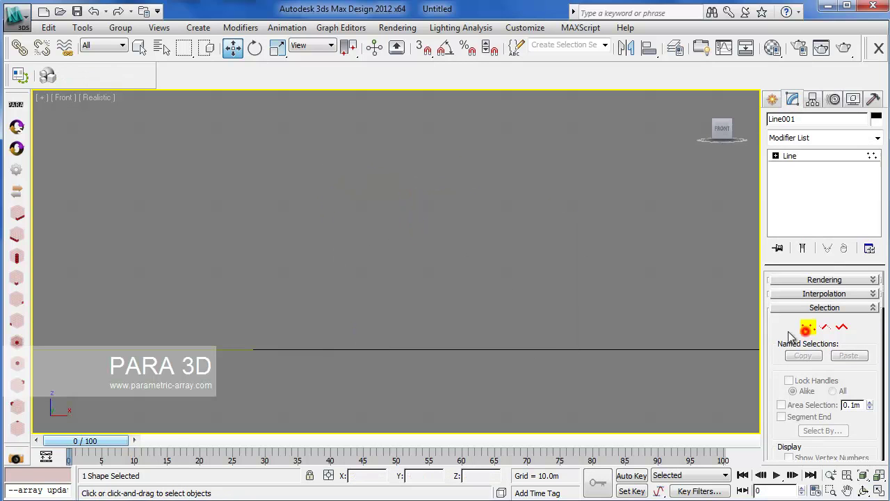
left_click_drag(457, 140, 320, 260)
middle_click_drag(388, 258, 410, 281)
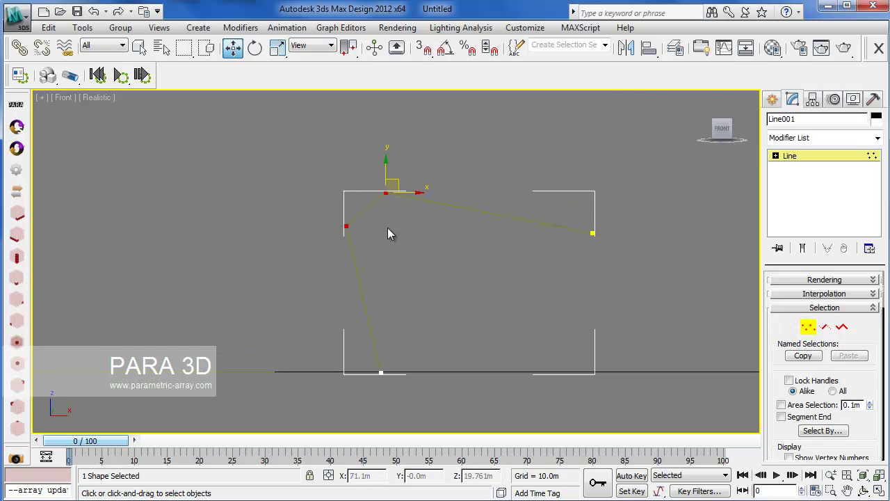
right_click(384, 193)
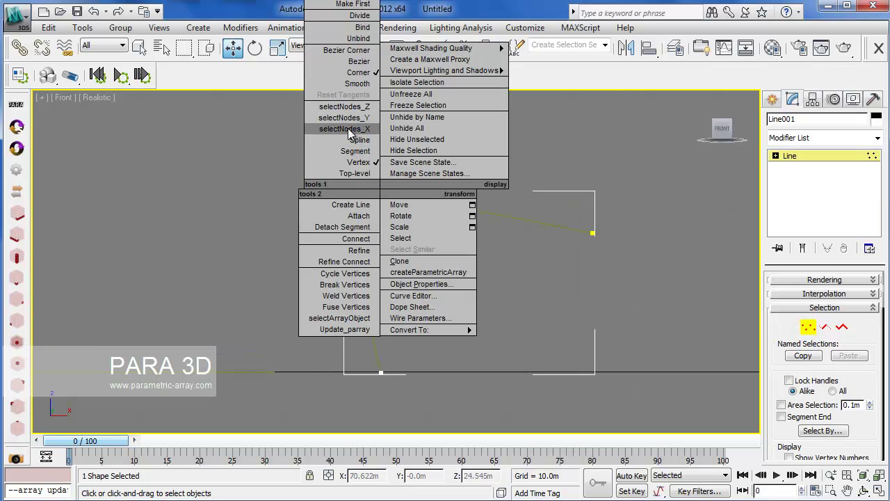
left_click(348, 84)
middle_click_drag(384, 253, 375, 237)
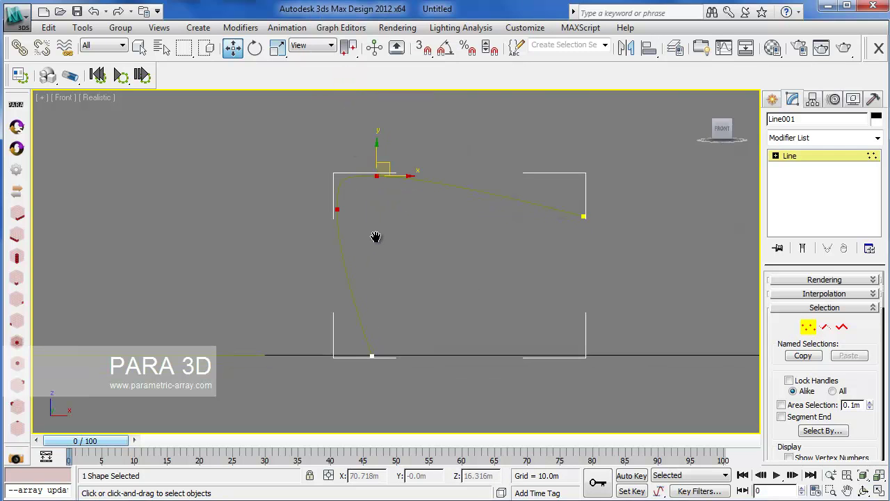
left_click(380, 226)
left_click(383, 178)
left_click_drag(449, 160, 224, 240)
middle_click_drag(313, 276, 293, 259)
Step: Enable the line's thickness in both the renderer and the viewport
left_click(811, 280)
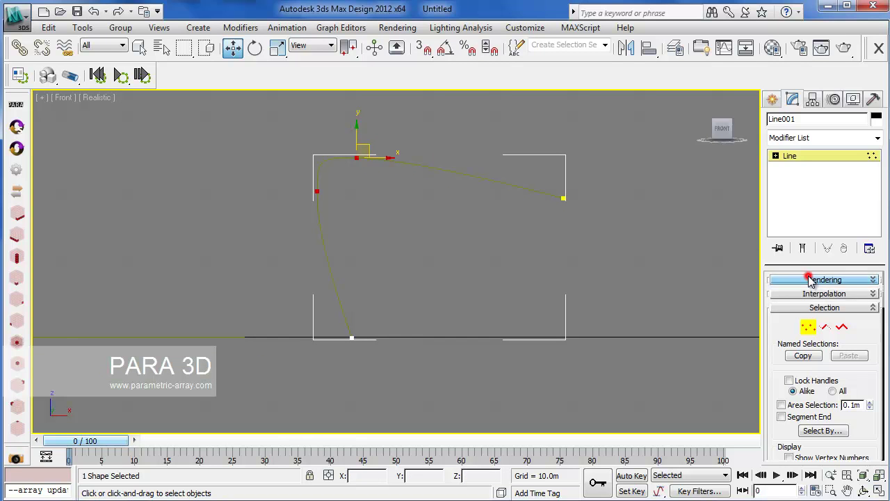
left_click(779, 290)
left_click(779, 301)
middle_click_drag(557, 303, 578, 342)
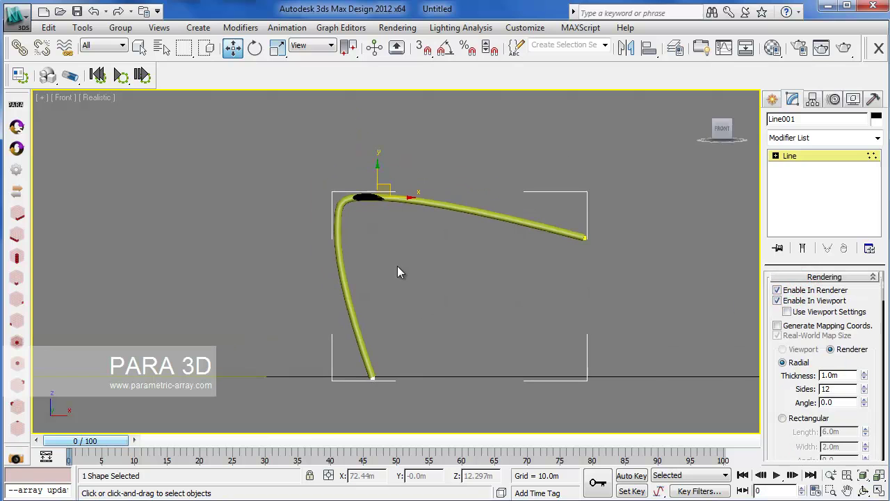
Step: Reshape the tube by shifting its side bend vertex slightly outward and raising the top vertex and the upper free end slightly
left_click(403, 251)
left_click_drag(366, 230, 341, 232)
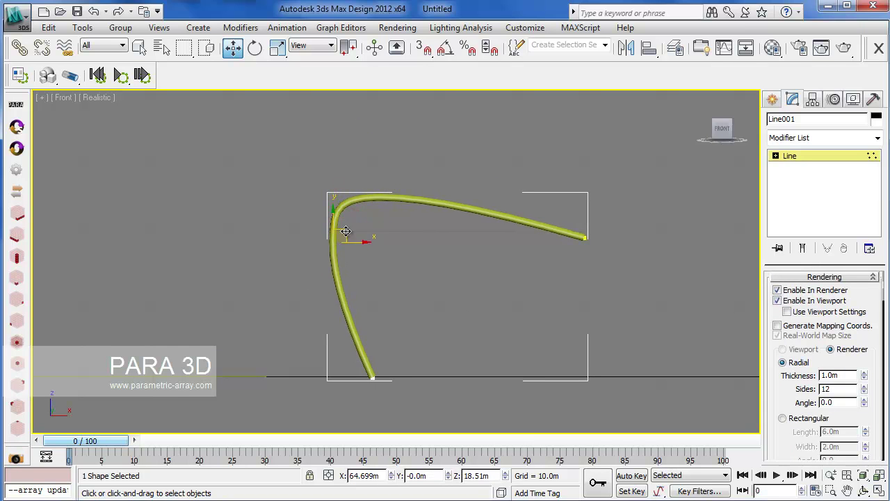
left_click_drag(379, 205, 389, 182)
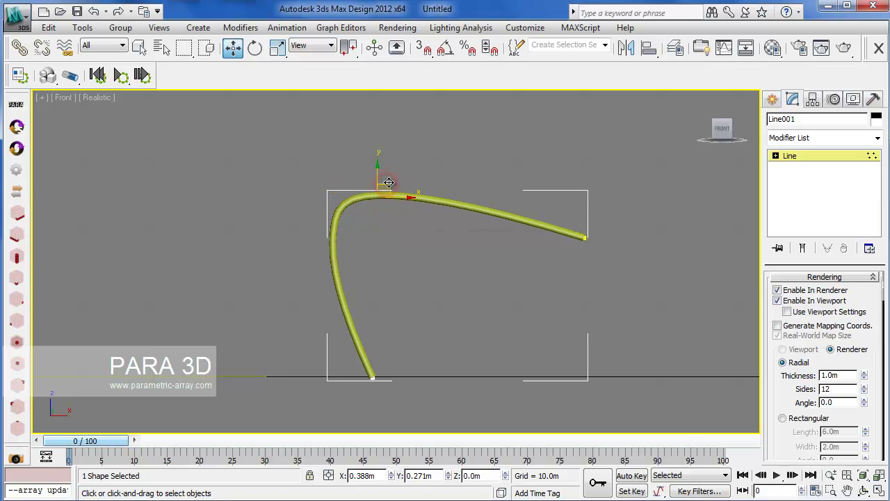
left_click_drag(621, 227, 578, 245)
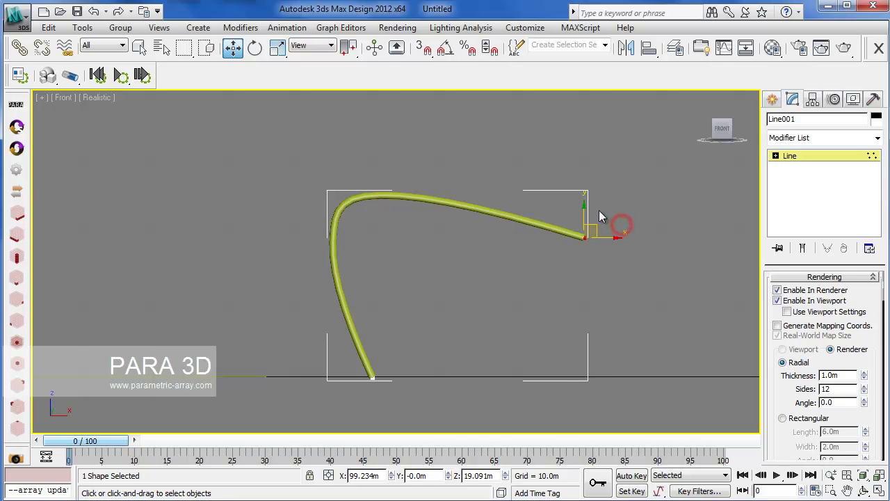
left_click_drag(584, 210, 584, 204)
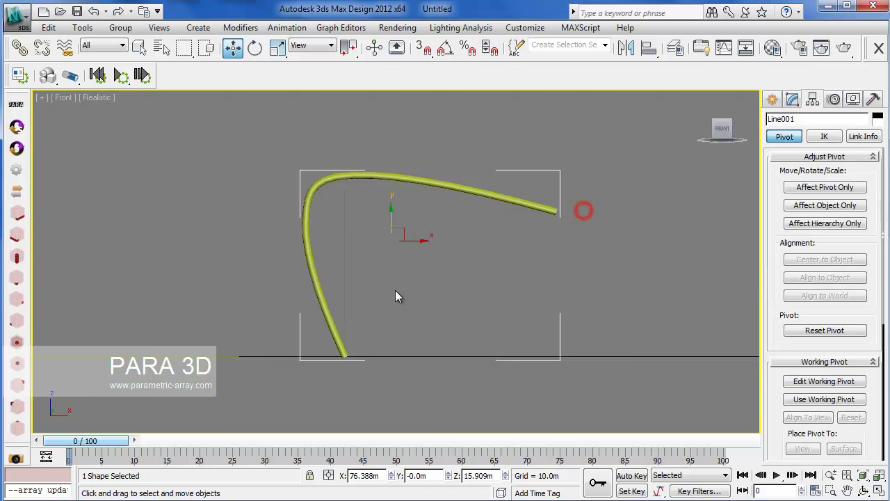
Step: Move only the line's pivot onto its lower endpoint at the ground, using 3D endpoint snapping
middle_click_drag(397, 291, 378, 291)
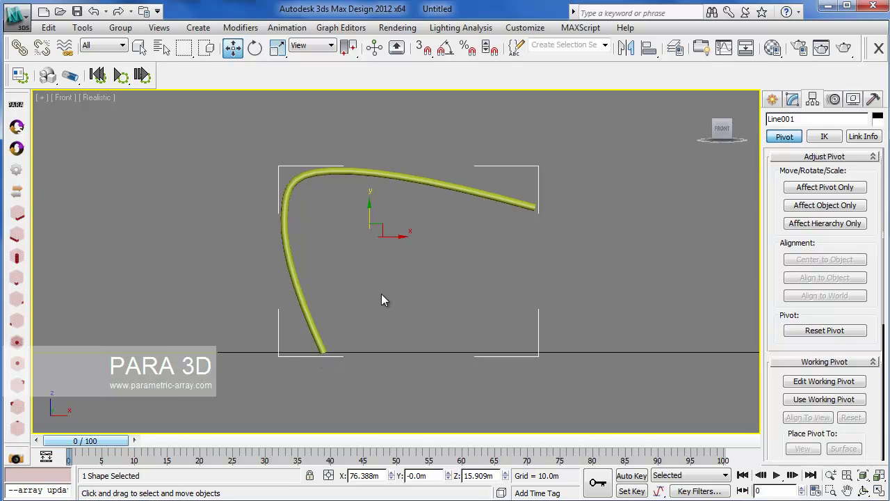
middle_click_drag(380, 295, 387, 284)
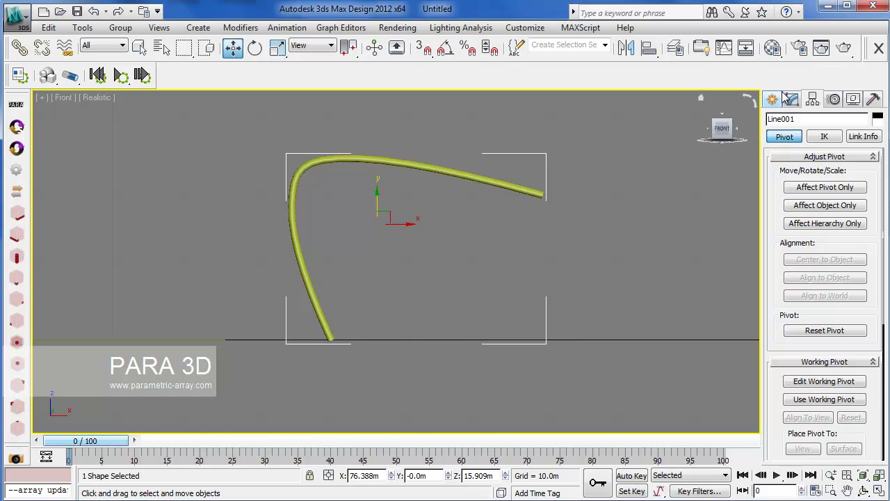
left_click(819, 188)
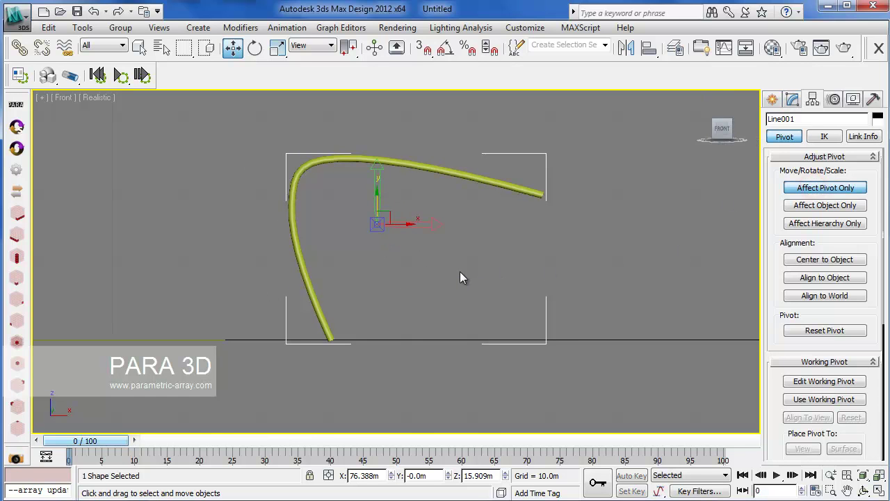
middle_click_drag(463, 277, 482, 270)
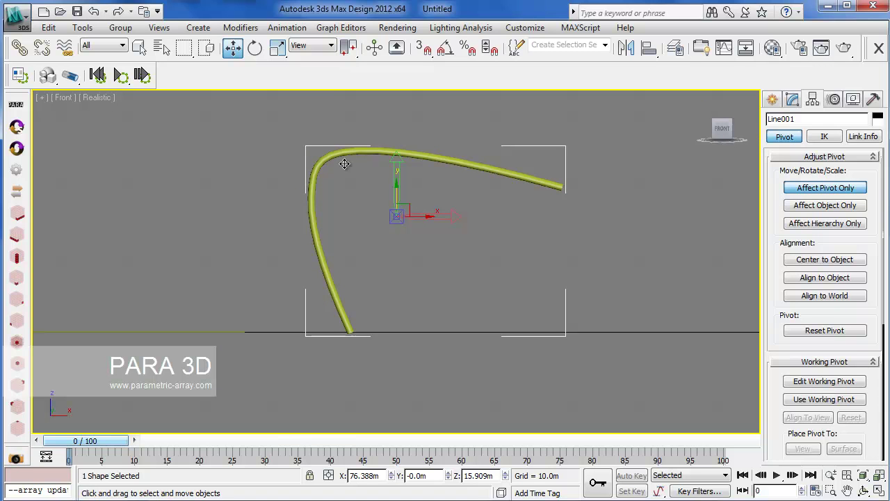
middle_click_drag(356, 299, 346, 297)
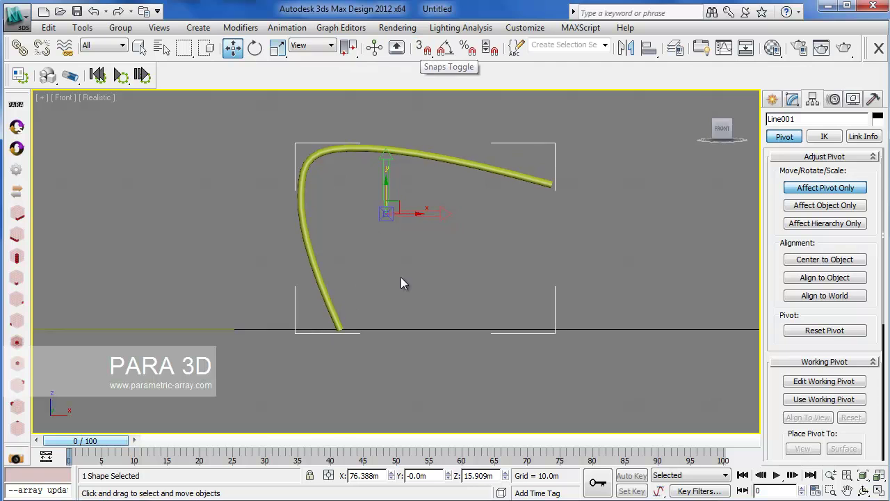
middle_click_drag(400, 277, 398, 298)
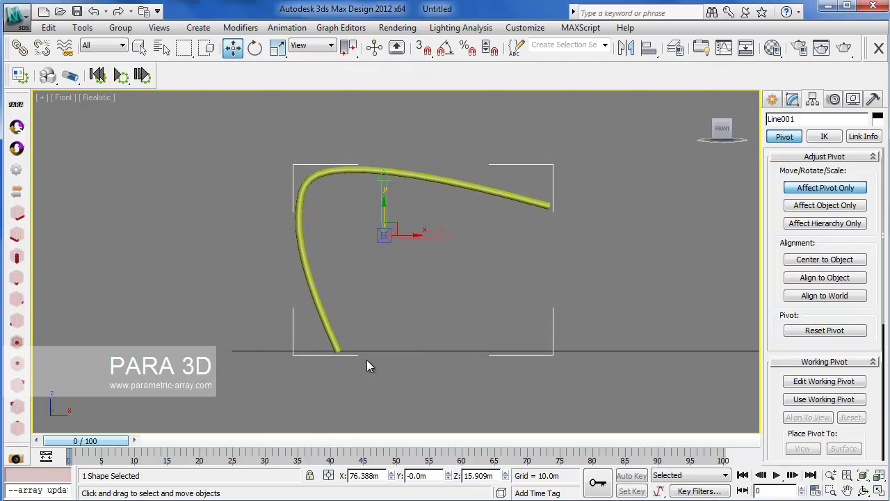
left_click(431, 53)
right_click(425, 49)
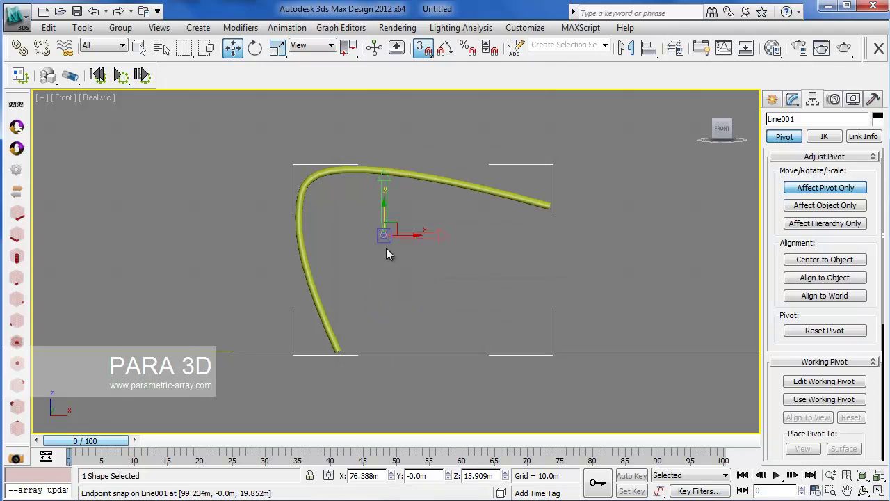
left_click_drag(385, 234, 338, 348)
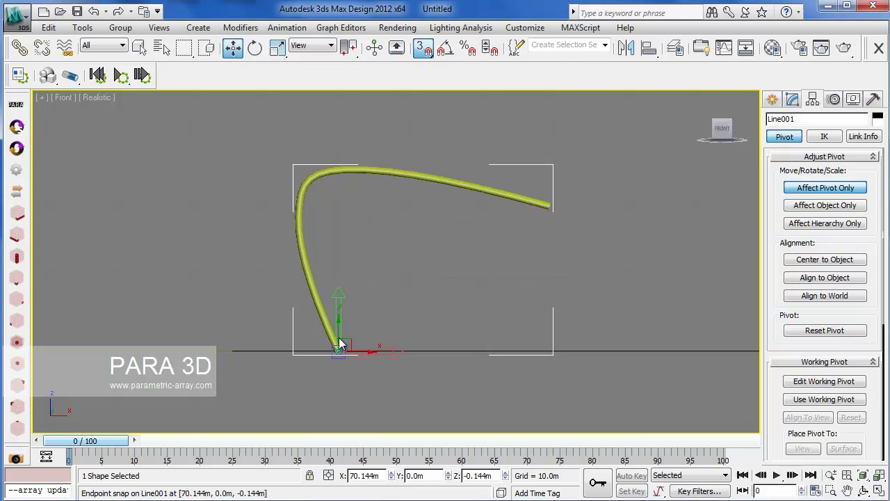
Step: Clone the curved tubular line as one independent Copy, offset about 48 m along X
left_click(792, 98)
middle_click_drag(469, 258, 408, 279)
scroll(397, 269, "down", 2)
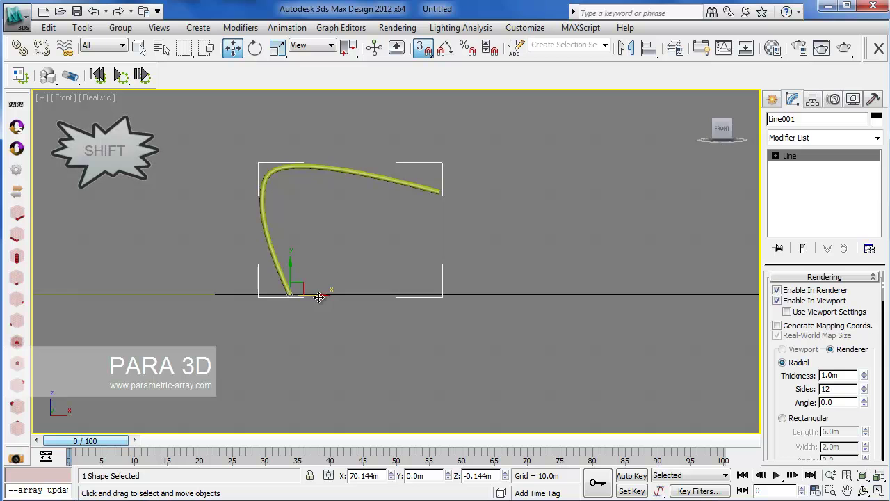
left_click_drag(318, 295, 538, 294, "shift")
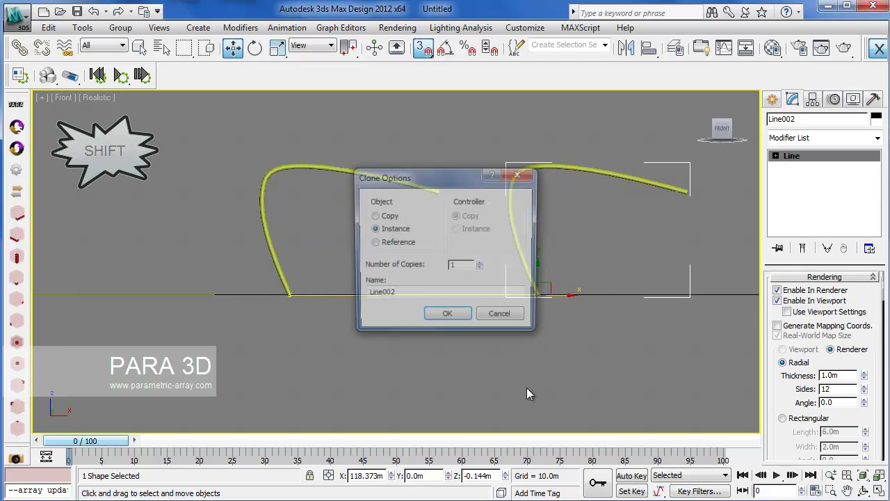
left_click(382, 217)
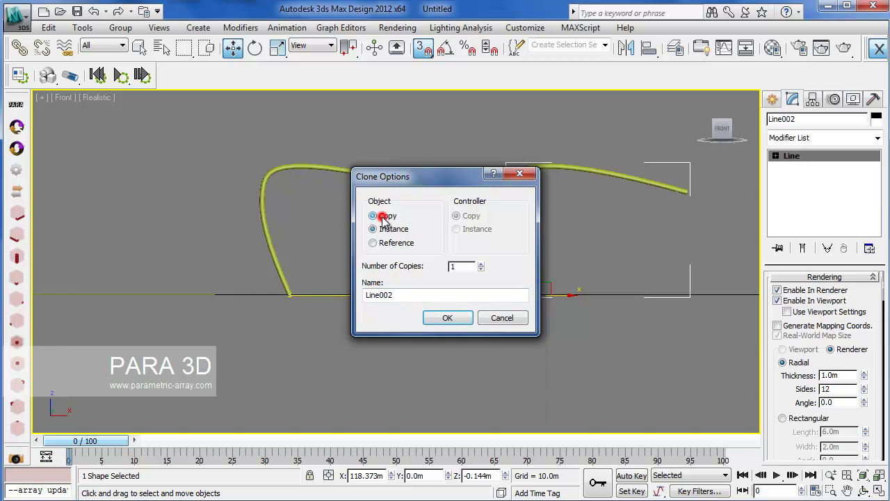
left_click(447, 318)
Step: Lower the copied line's top bend vertex along the vertical axis with 3D snapping turned off
scroll(476, 345, "up", 3)
middle_click_drag(476, 345, 413, 362)
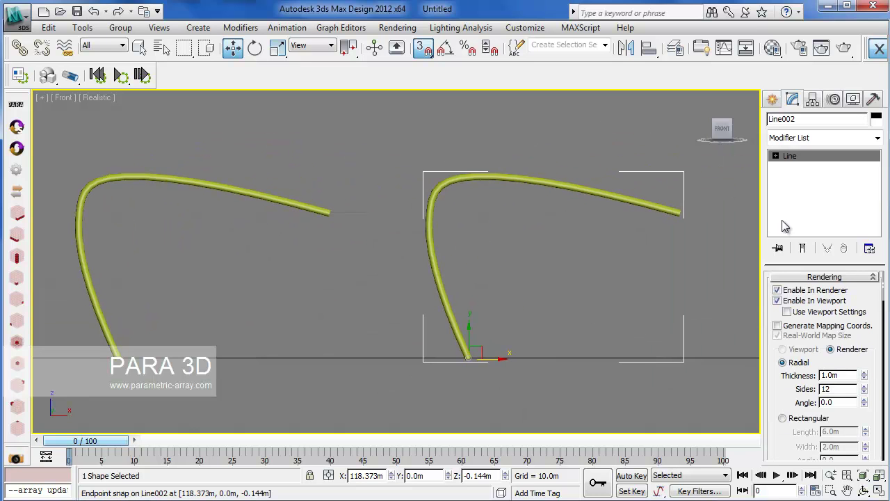
left_click(775, 156)
left_click(801, 167)
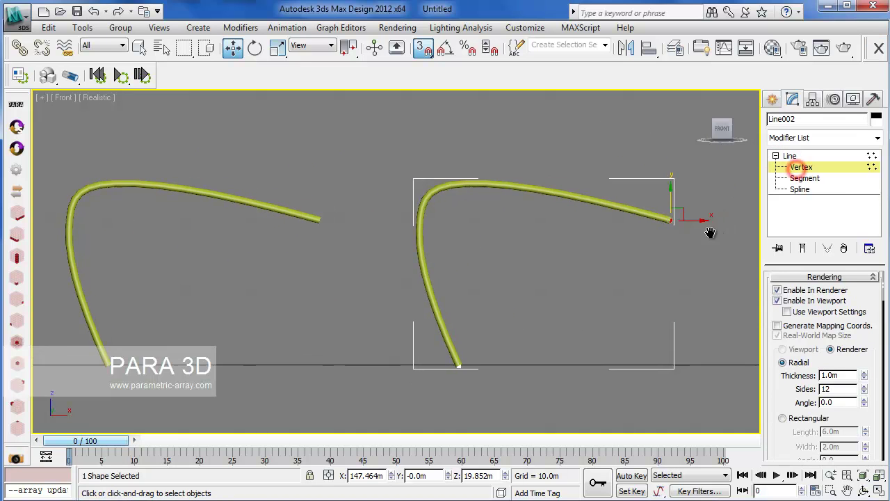
middle_click_drag(724, 190, 658, 236)
left_click(411, 223)
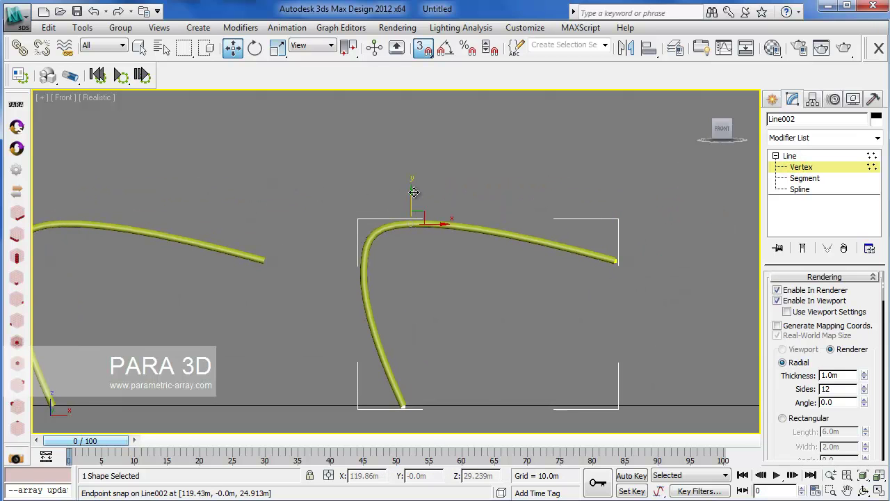
left_click(423, 47)
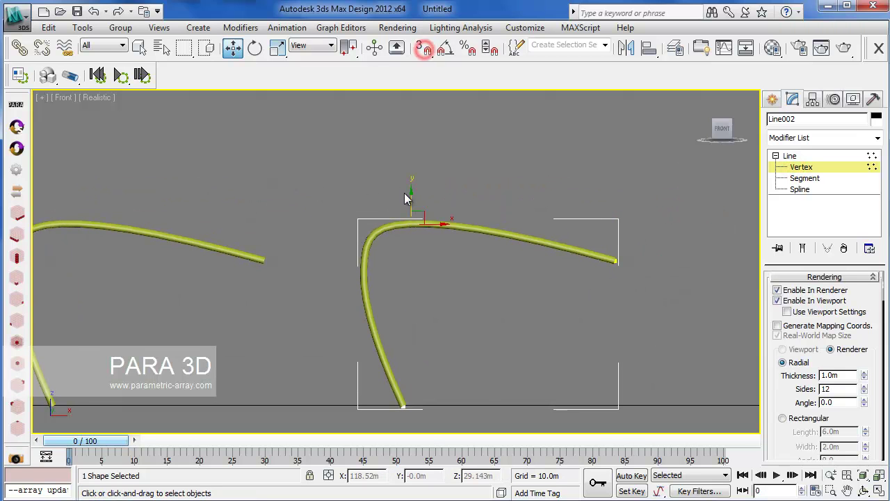
left_click_drag(409, 195, 411, 234)
Step: Flatten the copied line further by shifting its side bend vertex slightly inward and up and lowering its bends, finishing the vertex editing
left_click_drag(318, 235, 446, 267)
left_click(443, 312)
left_click_drag(465, 306, 440, 251)
left_click_drag(418, 345, 389, 287)
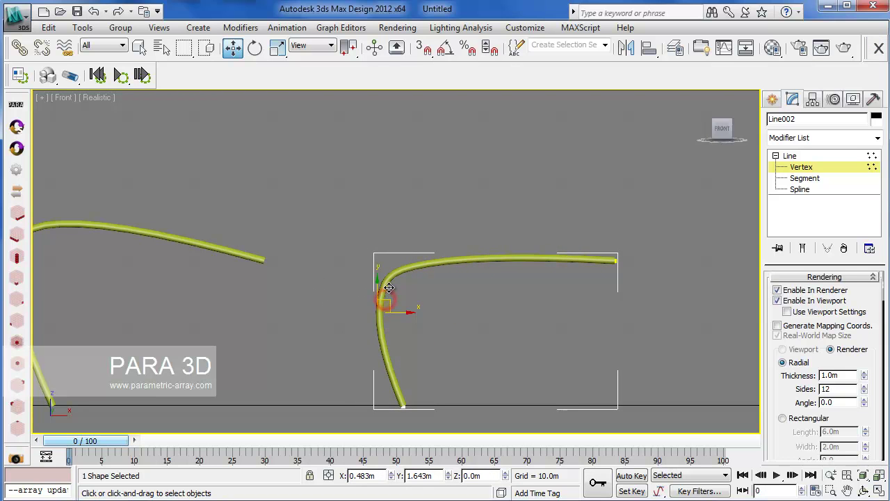
left_click_drag(350, 213, 459, 361)
left_click_drag(430, 234, 433, 255)
scroll(508, 298, "down", 3)
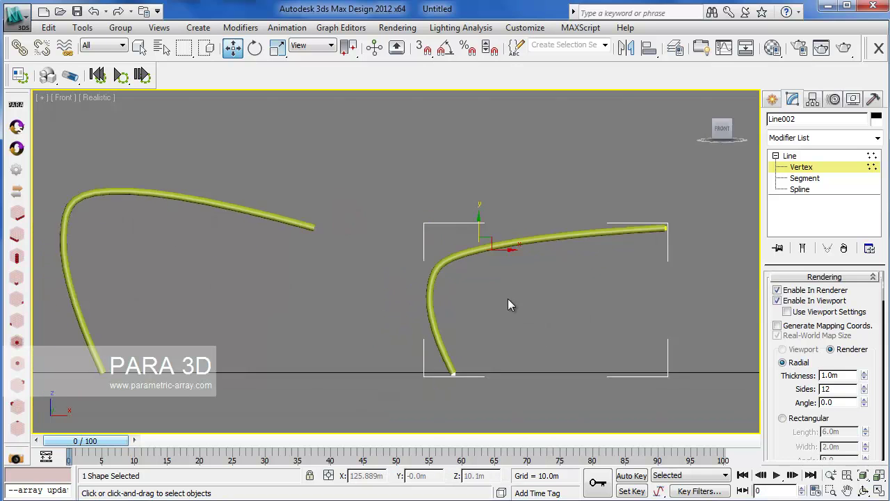
left_click(798, 169)
Step: Switch to a Perspective view from above and select the ellipse base path
middle_click_drag(556, 313, 622, 306)
scroll(412, 341, "down", 2)
middle_click_drag(303, 331, 483, 318)
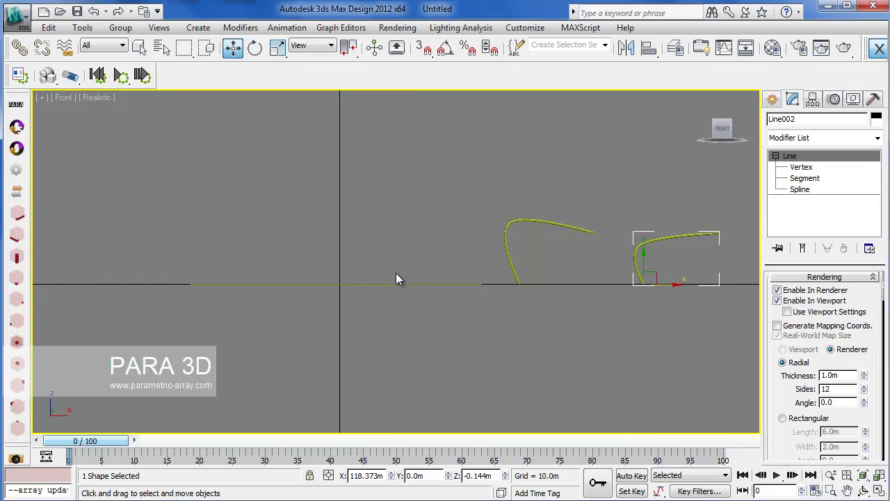
key("p")
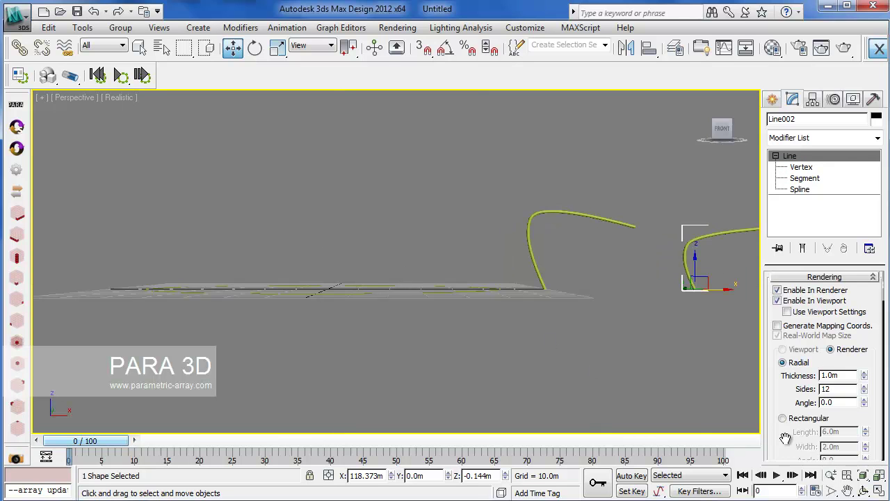
left_click(863, 491)
left_click_drag(503, 344, 376, 244)
right_click(375, 244)
left_click(369, 230)
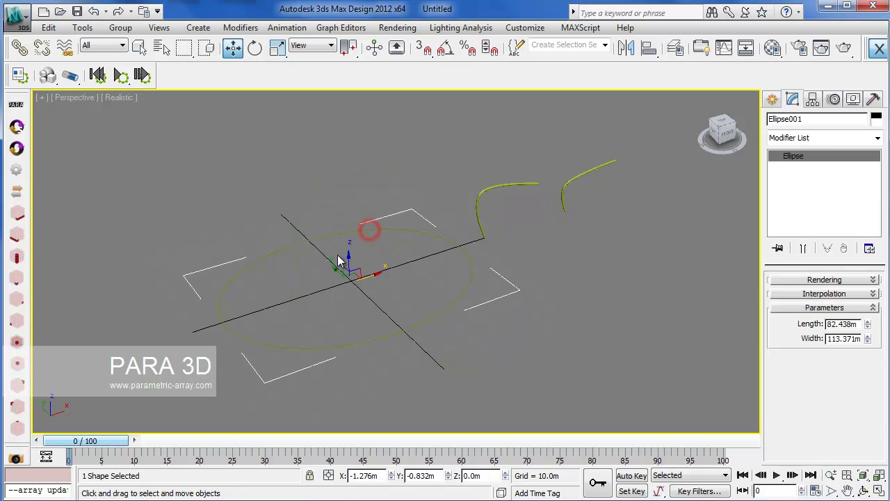
left_click(139, 47)
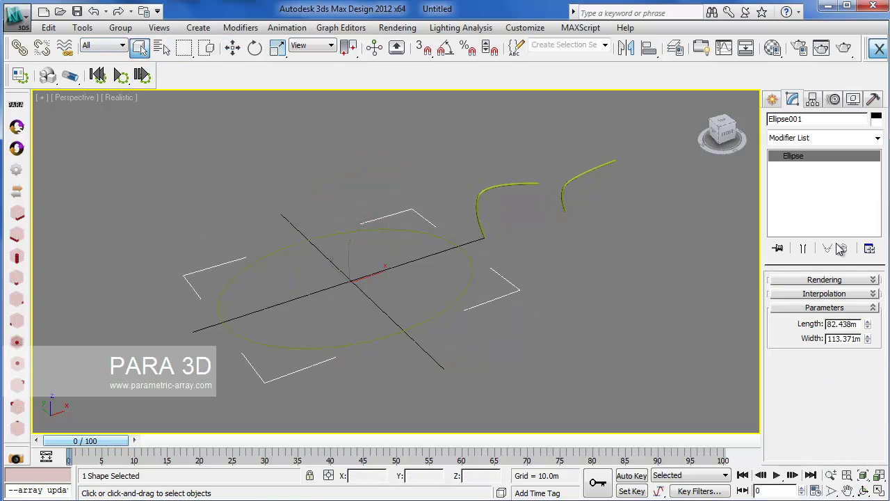
Step: Create a Loft compound object along the ellipse, using the original curved line as an instanced shape at path position 0
left_click(772, 99)
middle_click_drag(505, 298, 488, 300)
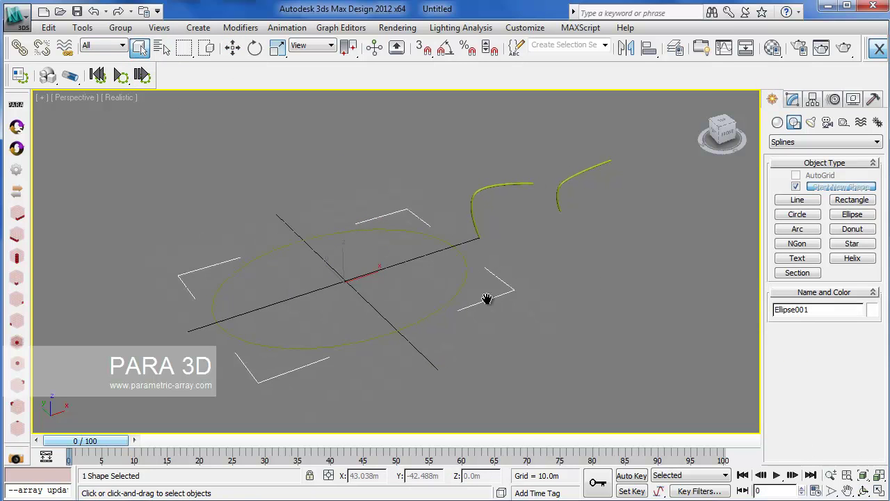
left_click(777, 124)
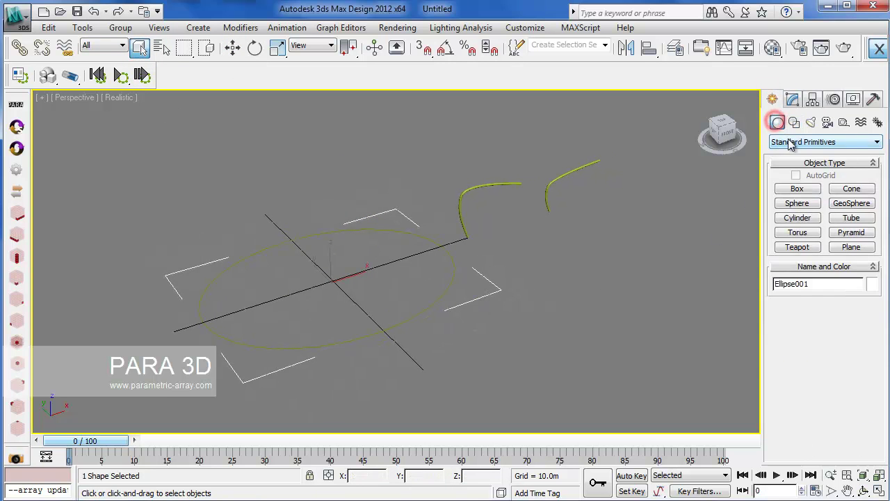
left_click(791, 142)
left_click(795, 173)
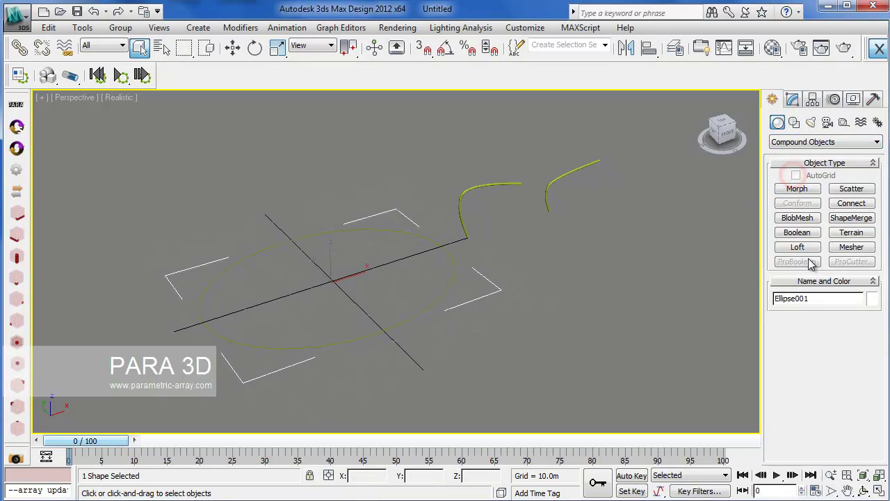
left_click(798, 248)
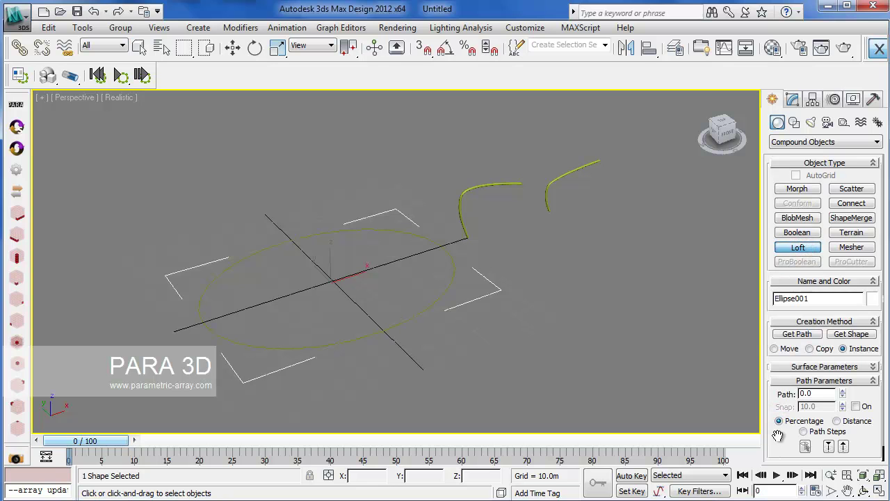
left_click_drag(777, 434, 777, 422)
left_click(846, 320)
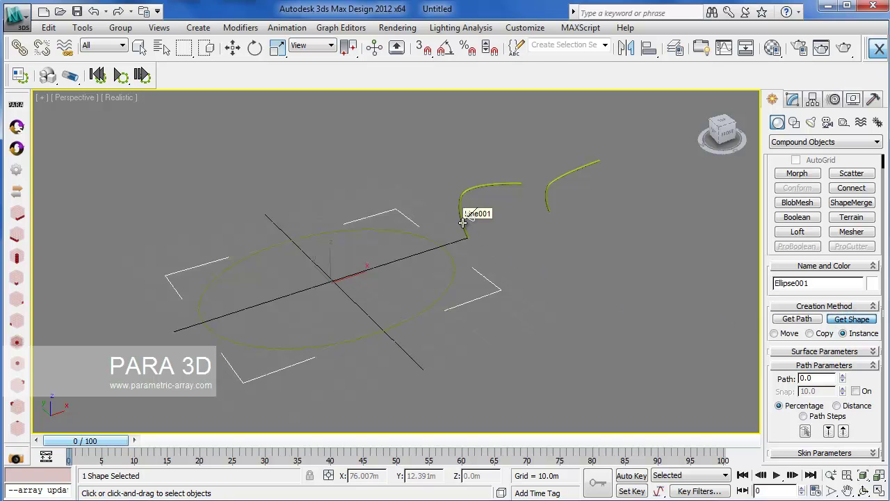
left_click(462, 222)
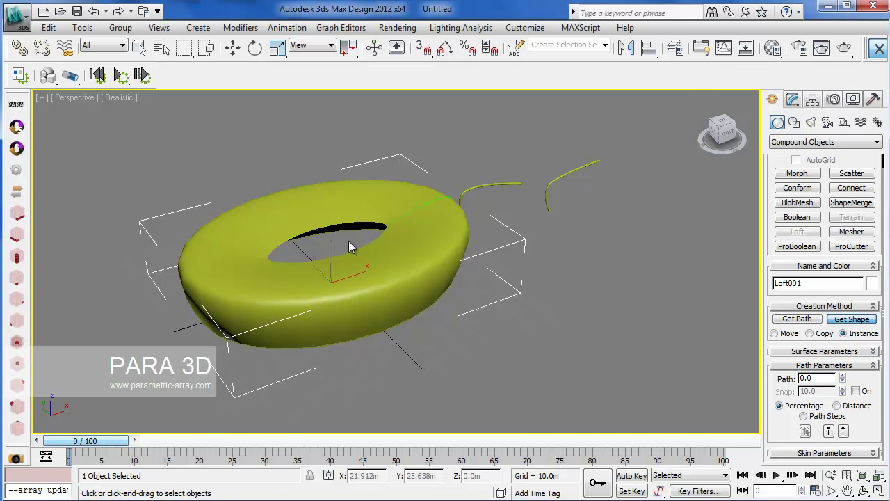
Step: Set the loft's path position to 50 percent and assign the original curved line as its shape there
key("w")
left_click(792, 99)
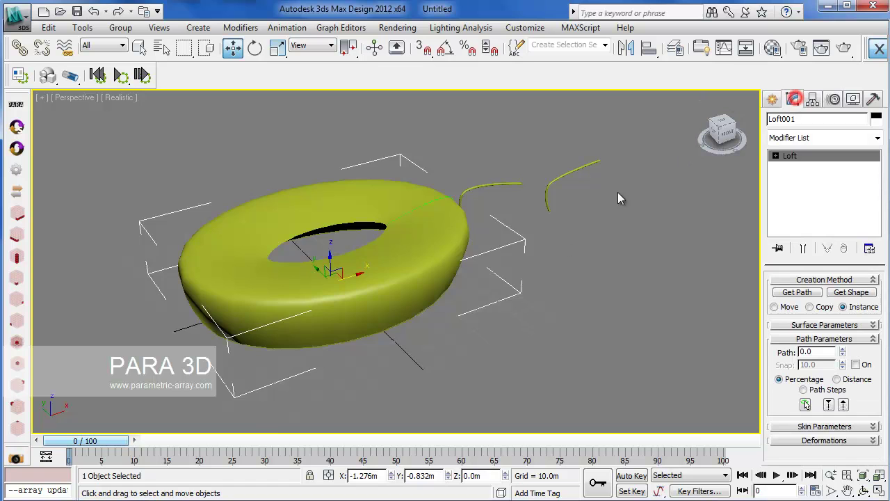
middle_click_drag(498, 270, 522, 278)
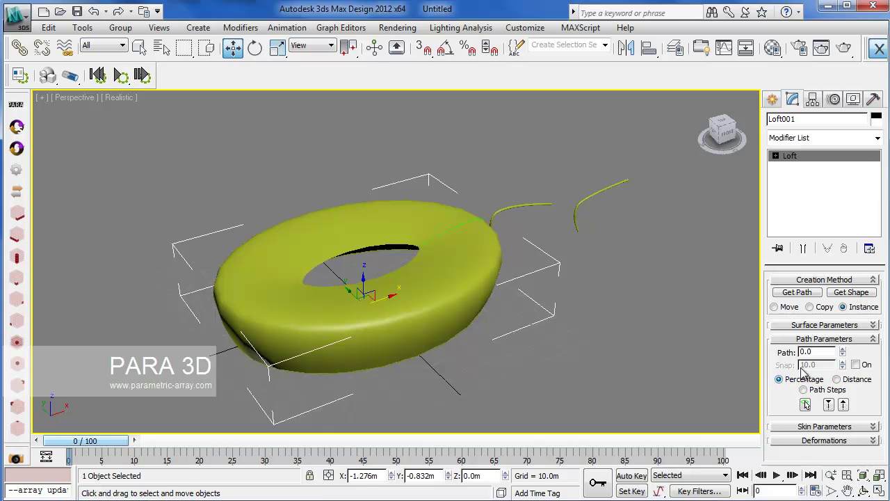
left_click_drag(815, 352, 790, 359)
left_click(862, 490)
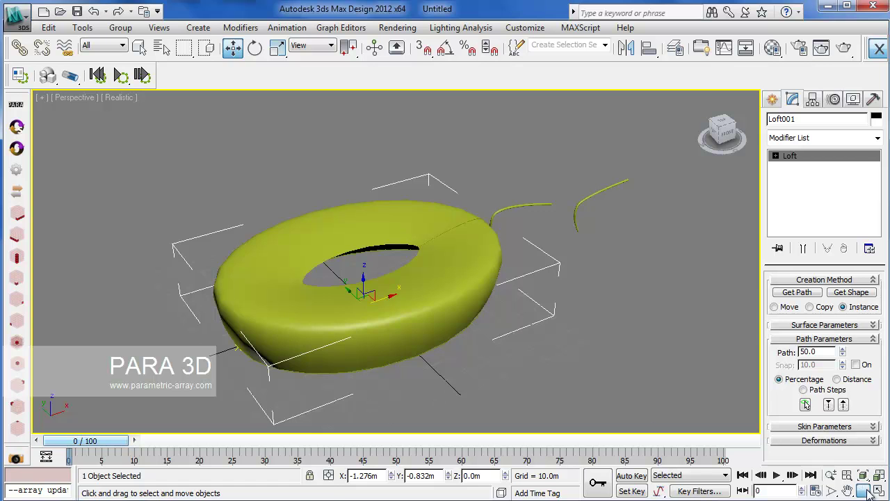
left_click_drag(364, 294, 341, 298)
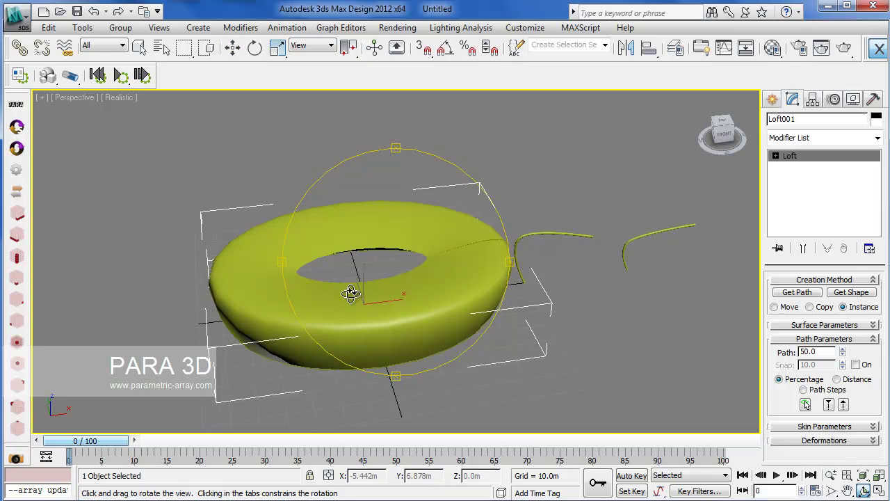
right_click(352, 295)
left_click(851, 292)
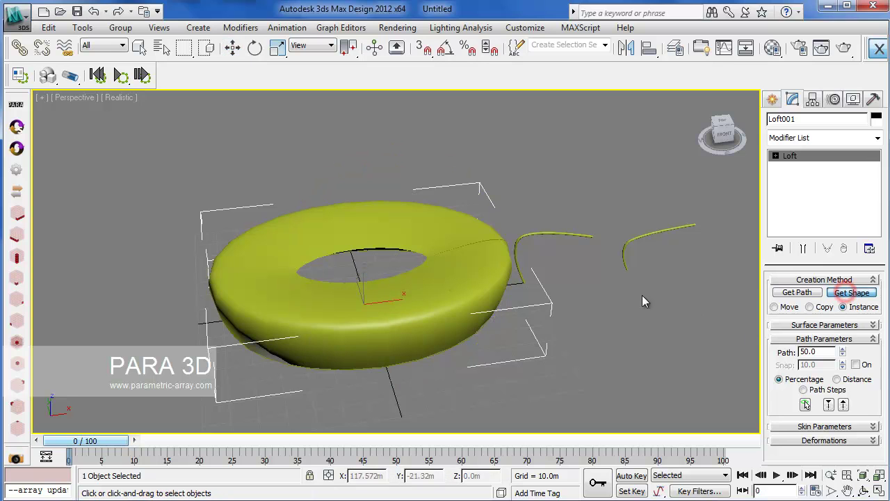
left_click(535, 234)
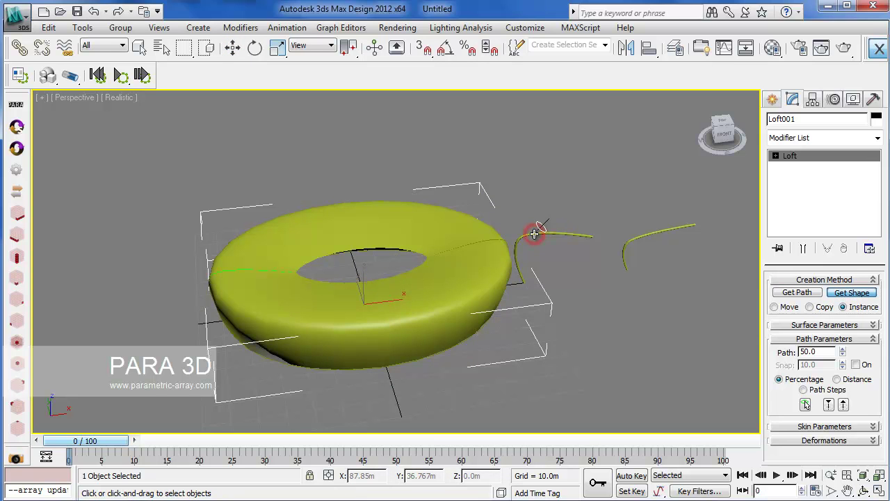
right_click(547, 285)
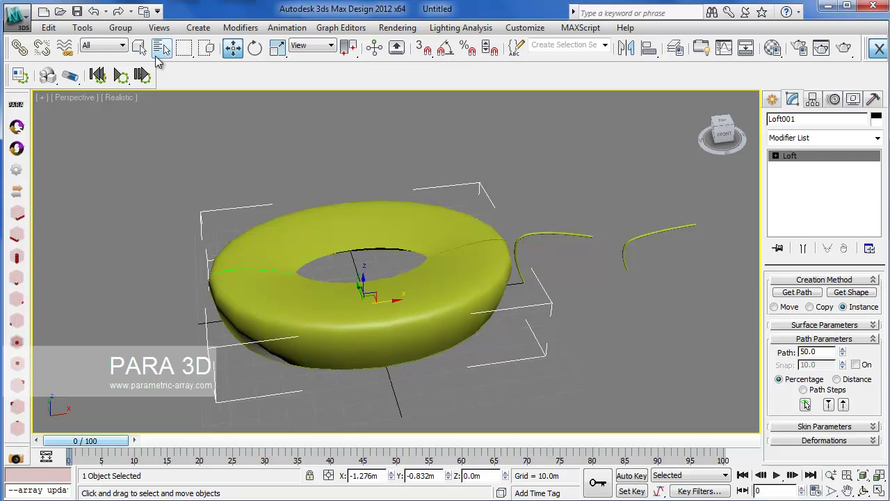
Step: Set the loft's path position to 25 percent, midway between the two sections already assigned
left_click(139, 47)
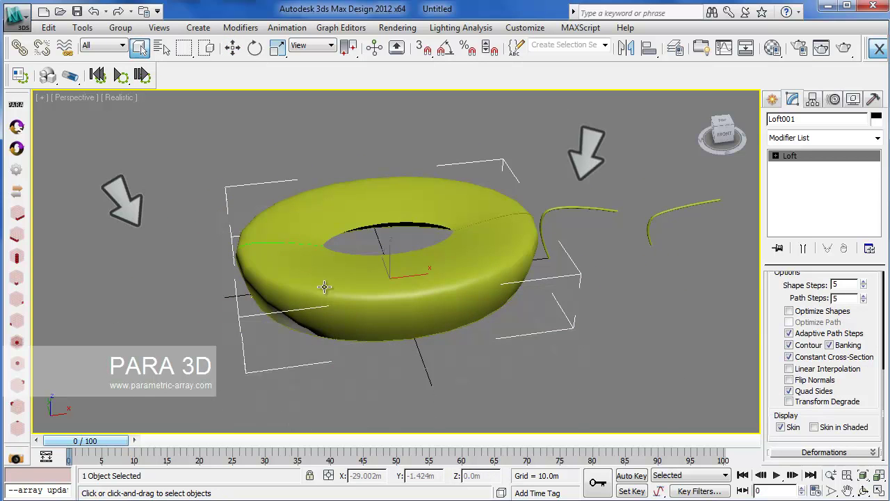
scroll(324, 286, "up", 3)
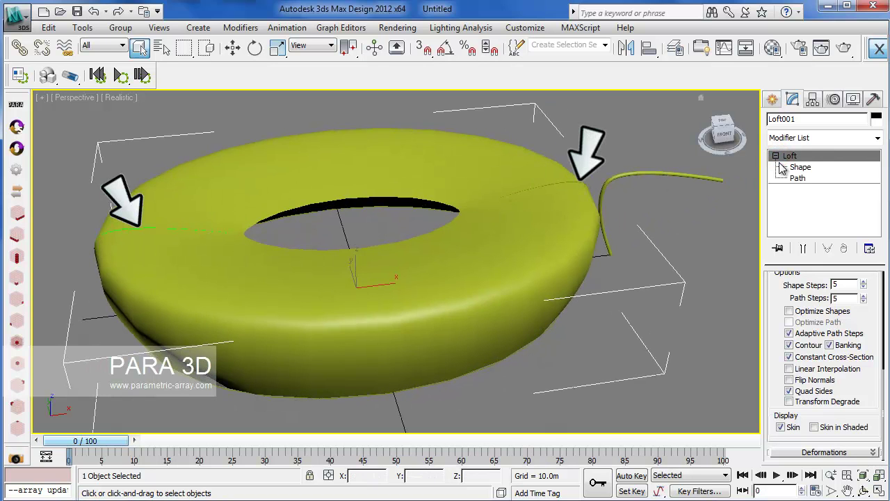
scroll(437, 298, "up", 2)
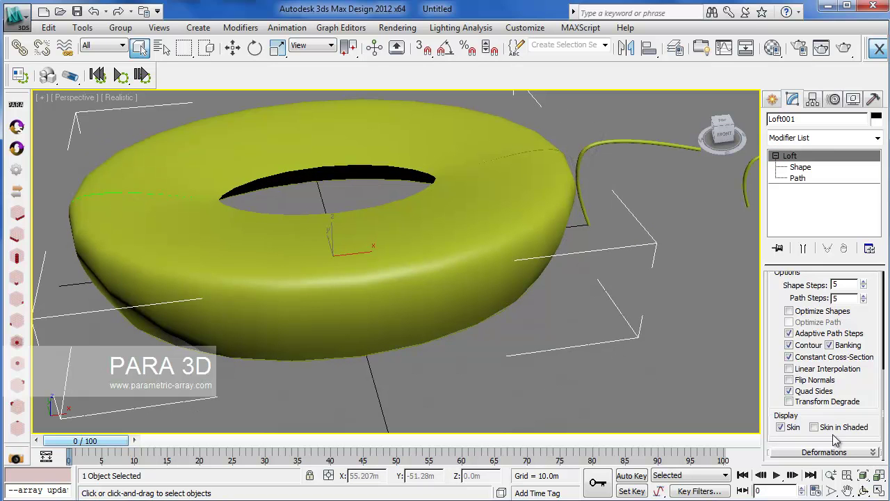
left_click(863, 491)
left_click_drag(367, 254, 343, 276)
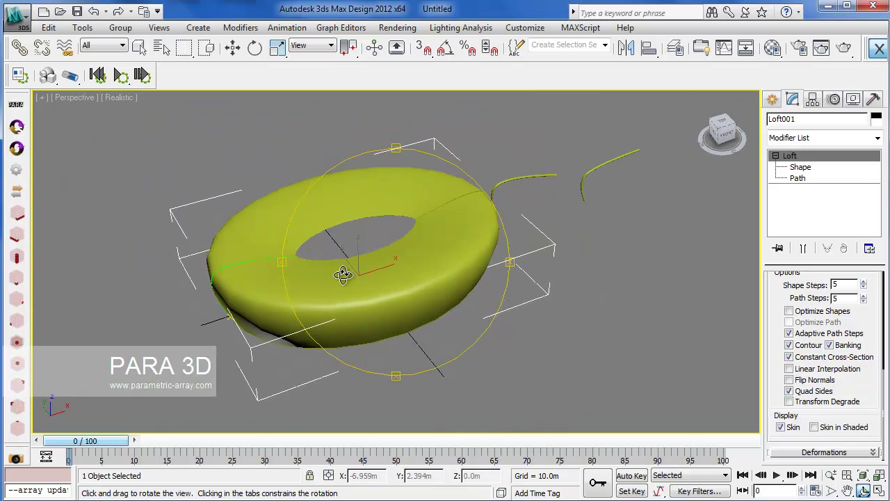
mouse_move(407, 330)
left_mouse_down()
mouse_move(393, 318)
mouse_move(407, 333)
left_mouse_up()
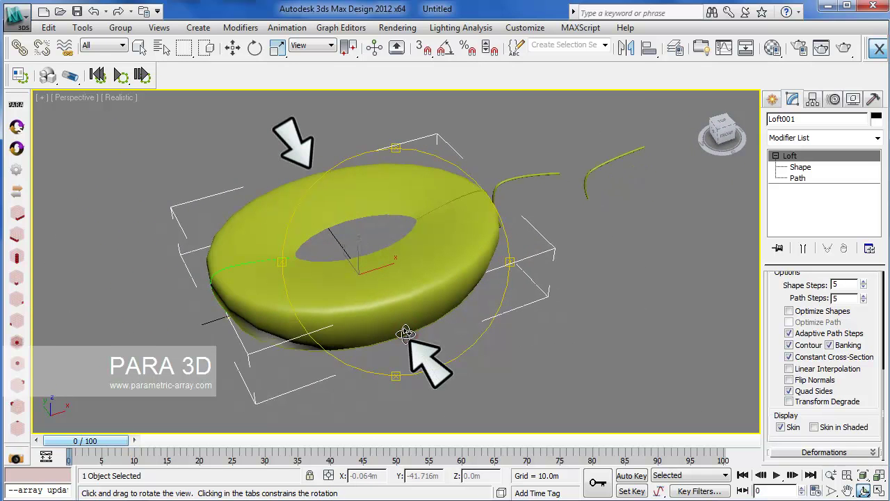
left_click_drag(795, 284, 791, 375)
left_click_drag(779, 298, 773, 405)
double_click(818, 347)
type("2")
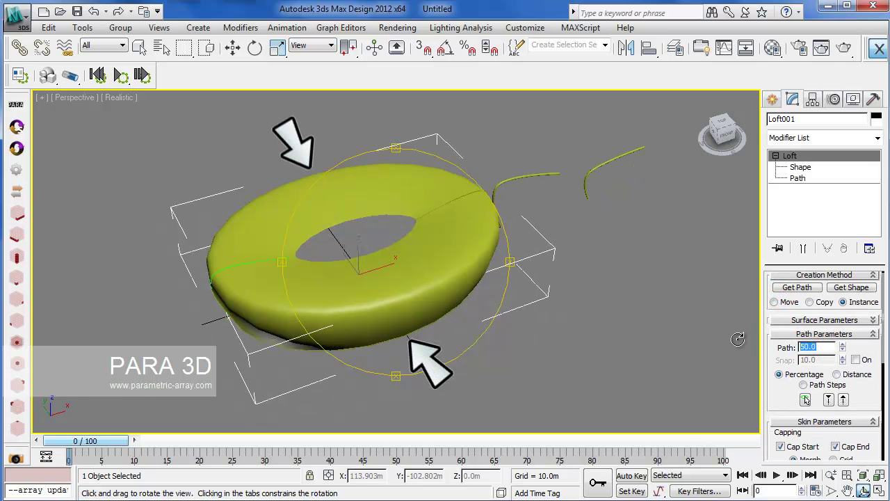
type("5")
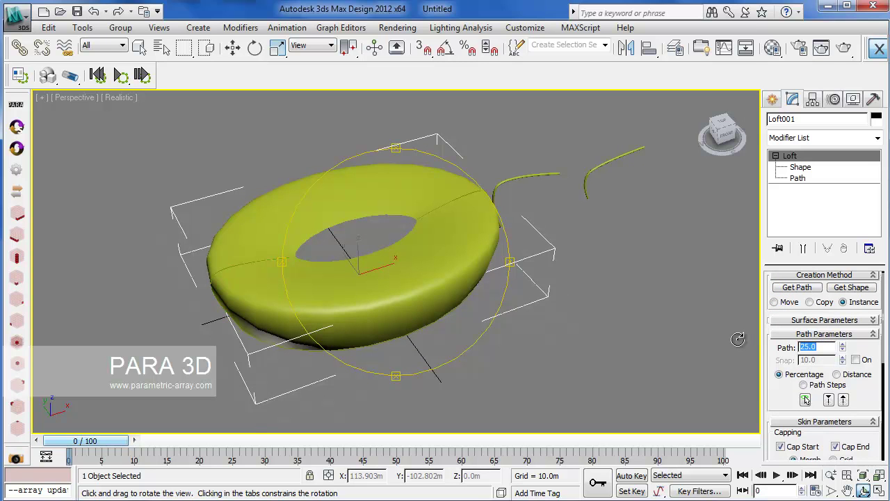
Step: Assign the flattened copied line as an instanced shape at the loft's 25 percent path position
left_click_drag(298, 280, 502, 249)
left_click_drag(336, 307, 378, 308)
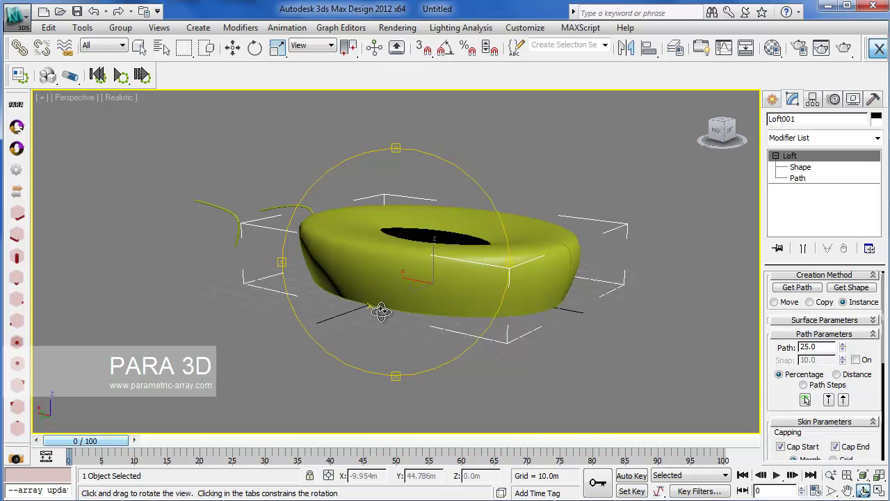
left_click_drag(395, 269, 501, 352)
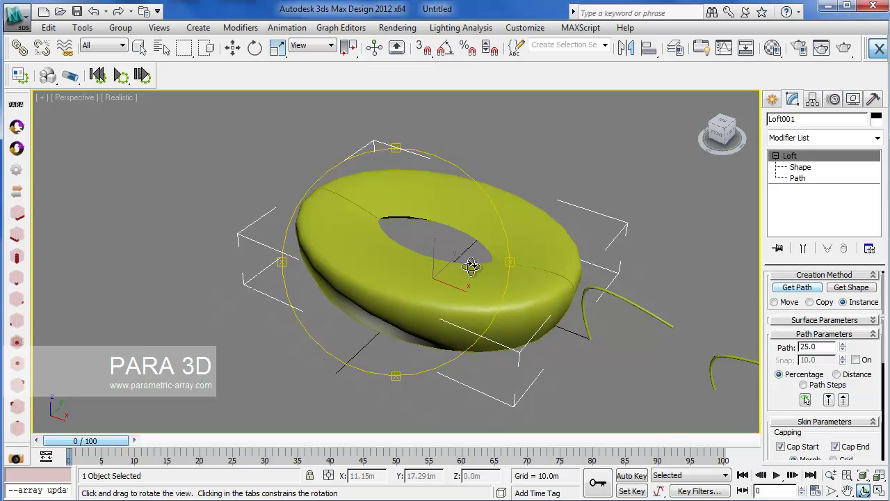
left_click_drag(470, 265, 357, 233)
left_click(842, 293)
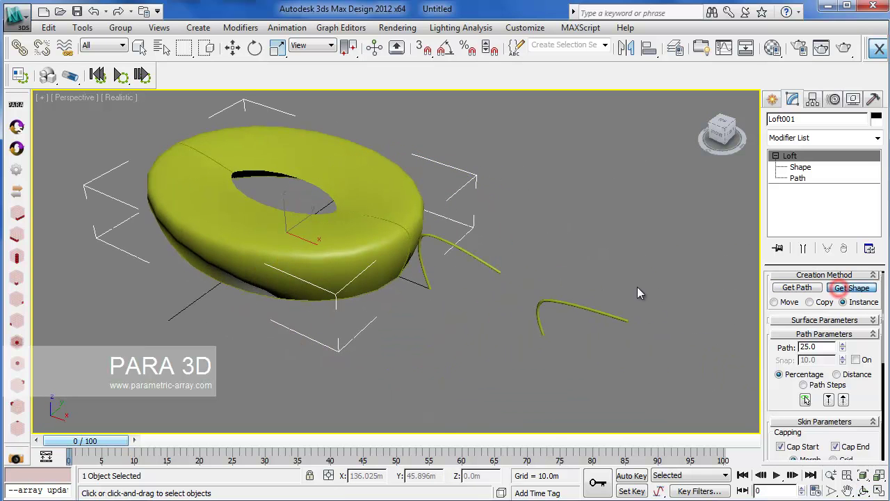
left_click(595, 309)
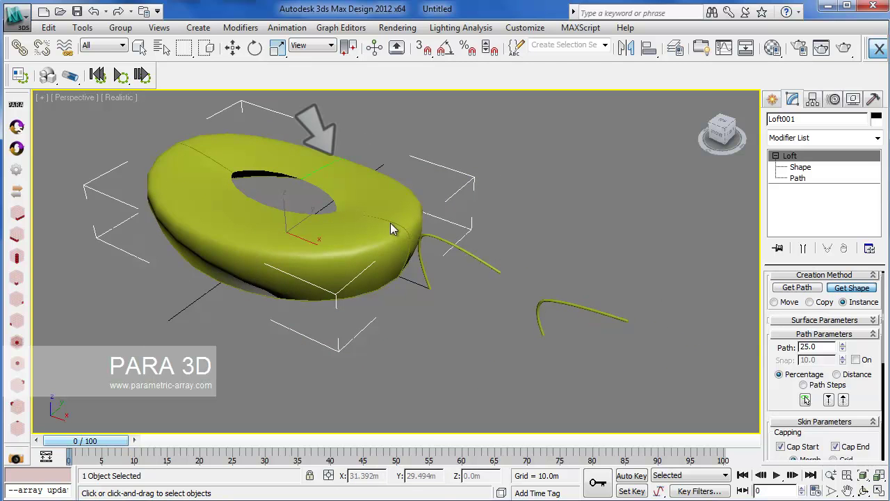
Step: Set the loft's path position to 75 percent and assign the flattened copied line as its shape there
double_click(824, 347)
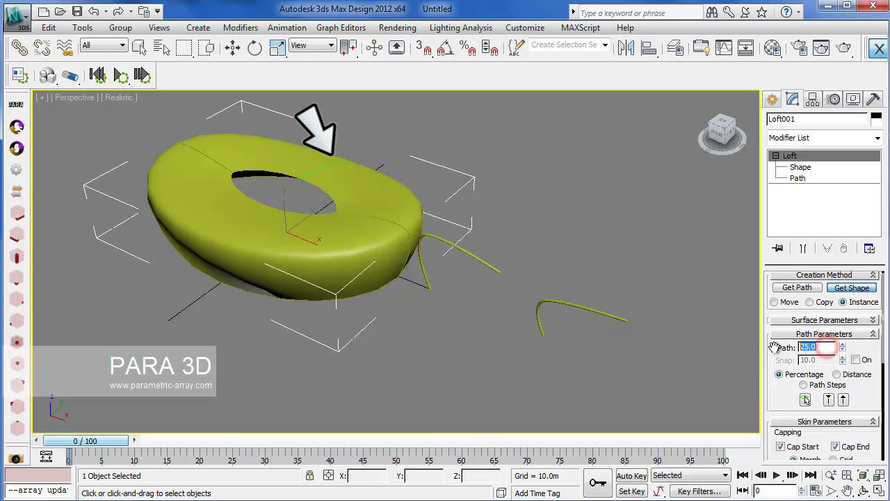
type("75")
key("Return")
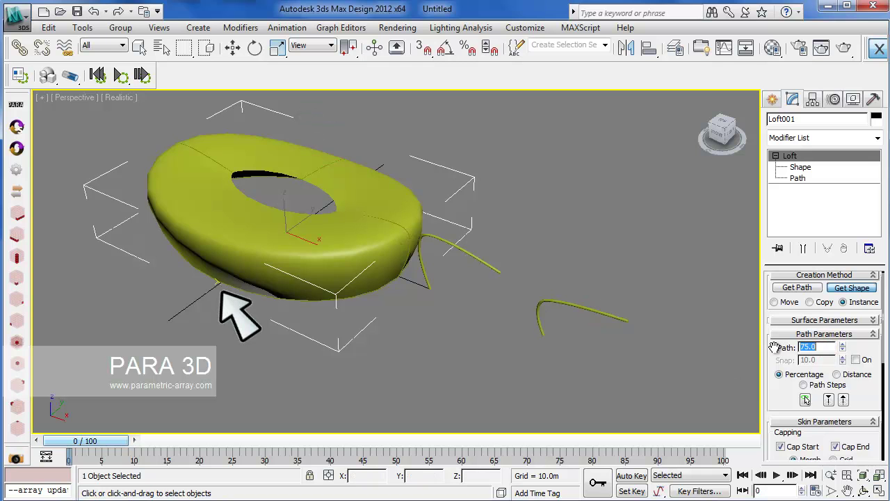
left_click(863, 491)
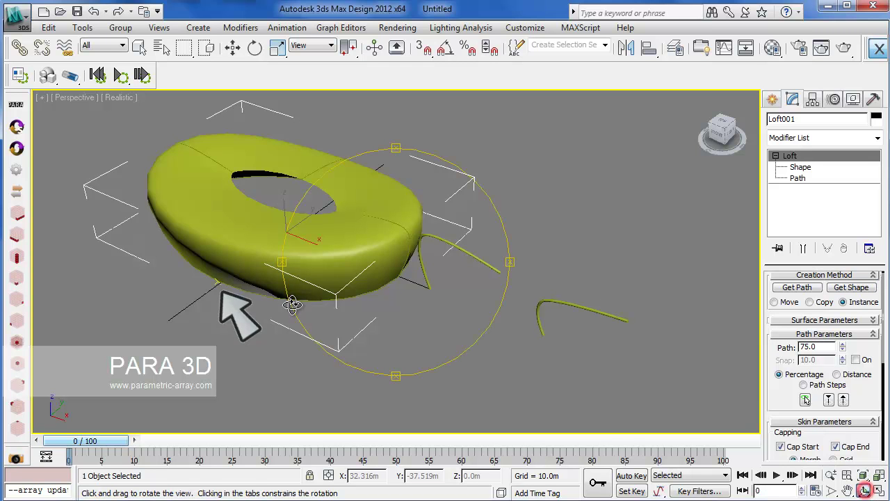
left_click_drag(365, 271, 300, 237)
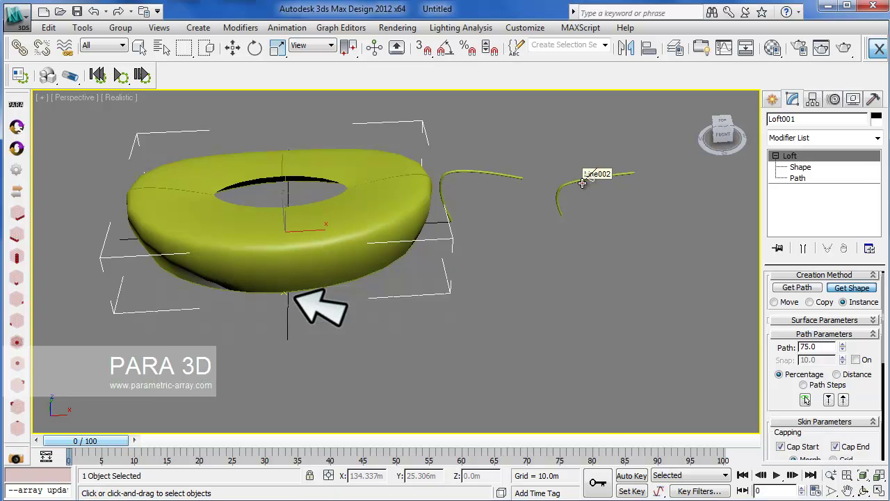
left_click(582, 183)
Step: Shorten the flattened copied line by moving its upper end vertex about 6 m inward along X, then finish vertex editing
left_click(863, 490)
mouse_move(417, 236)
left_mouse_down()
mouse_move(413, 270)
mouse_move(360, 247)
mouse_move(360, 266)
mouse_move(395, 250)
mouse_move(454, 252)
mouse_move(377, 265)
mouse_move(368, 292)
mouse_move(408, 253)
mouse_move(435, 278)
left_mouse_up()
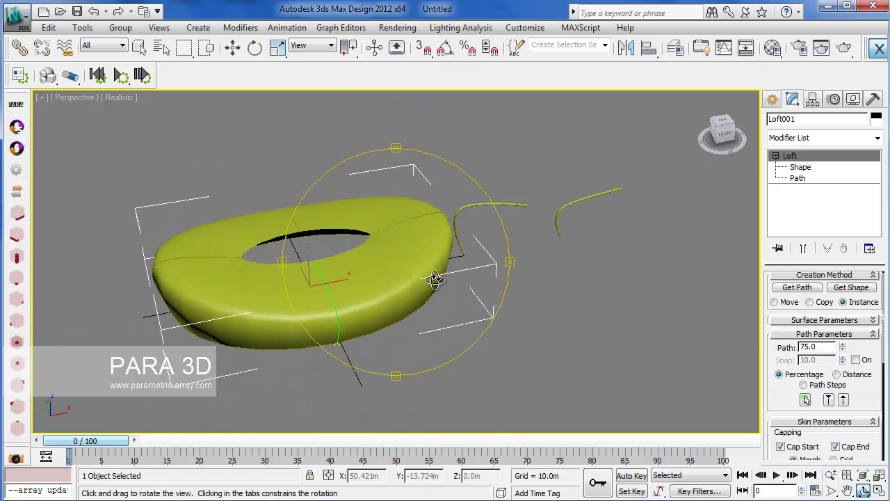
key("w")
left_click(607, 187)
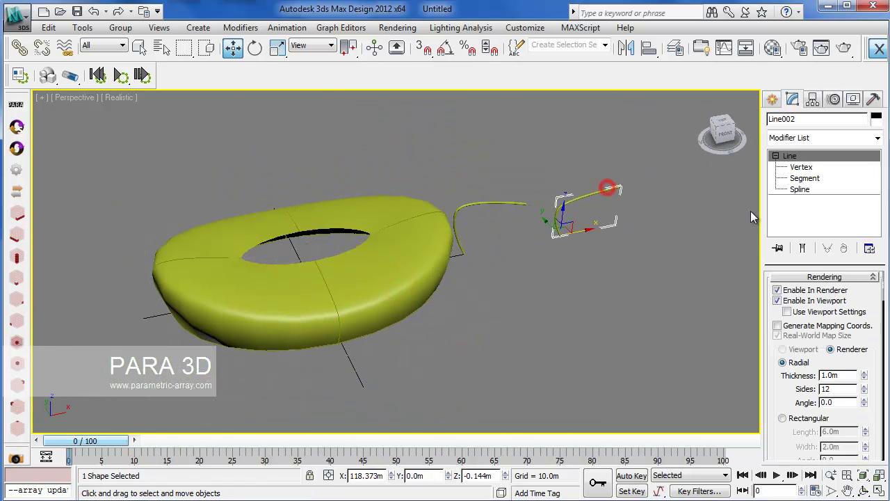
left_click(797, 169)
left_click_drag(652, 167, 609, 194)
middle_click_drag(624, 209, 589, 223)
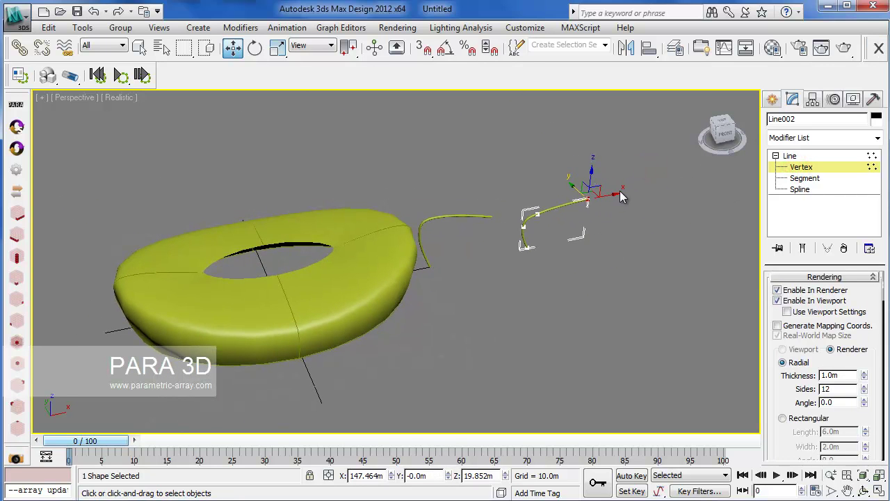
left_click_drag(615, 196, 602, 196)
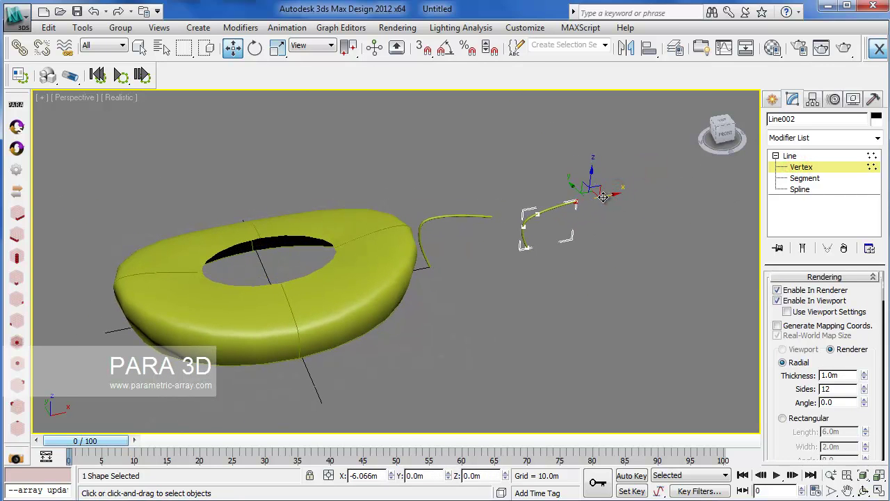
left_click(862, 491)
left_click_drag(309, 279, 376, 241)
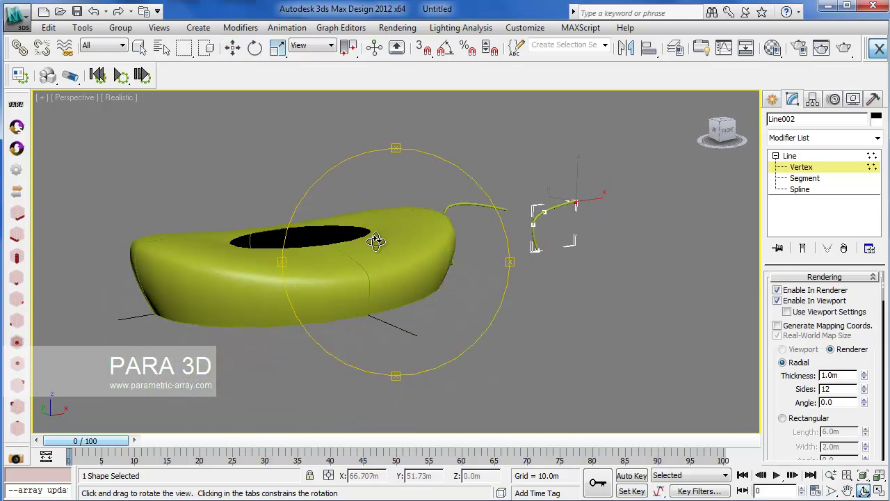
left_click(809, 166)
right_click(299, 293)
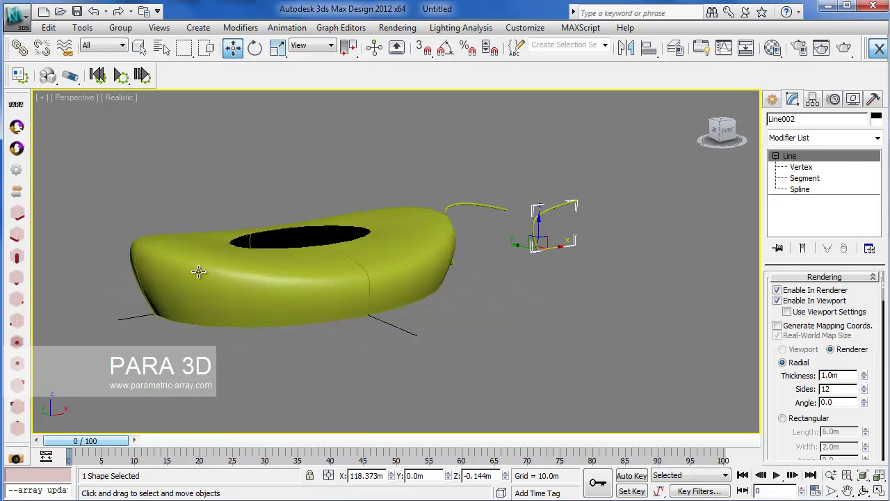
Step: Select the loft and display edged faces in the Perspective view
left_click(198, 272)
left_click(113, 98)
left_click(149, 160)
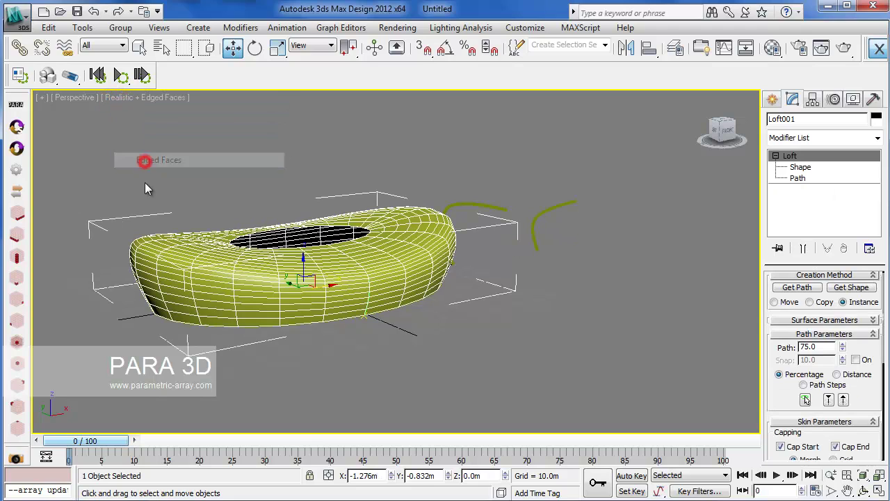
Step: Turn off Adaptive Path Steps in the loft's skin parameters
left_click(862, 491)
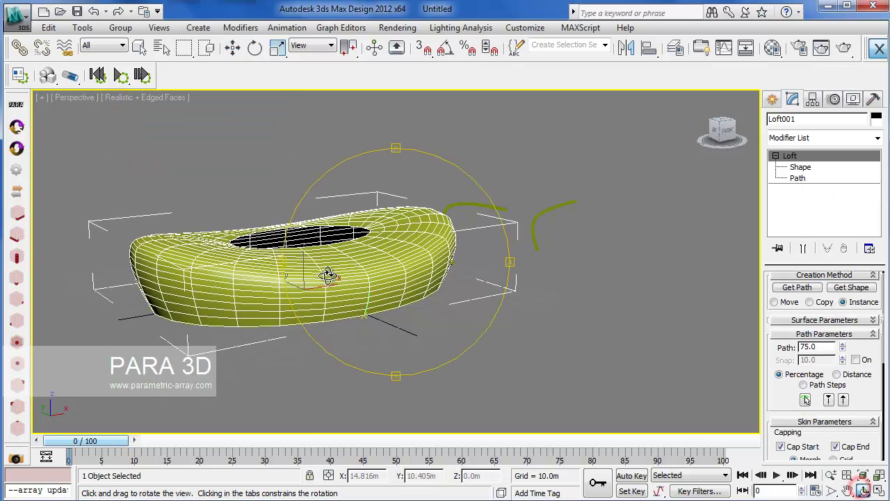
left_click_drag(328, 274, 296, 259)
scroll(807, 306, "down", 3)
scroll(807, 313, "down", 2)
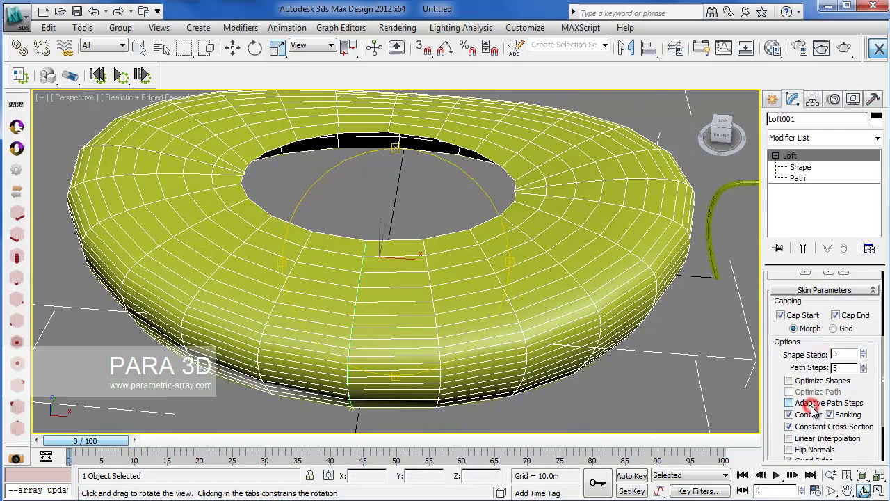
Step: Increase the loft's path steps to 12 for a denser division along the ellipse
left_click_drag(543, 321, 397, 238)
scroll(412, 234, "down", 4)
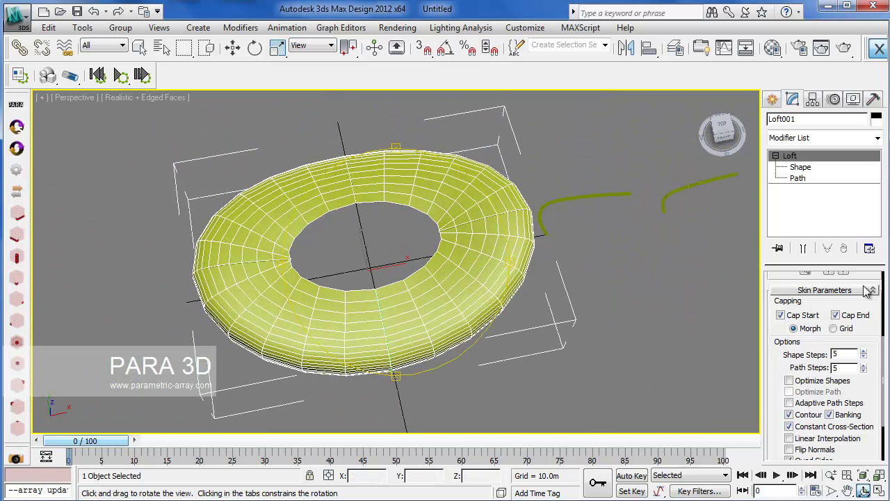
scroll(876, 337, "down", 1)
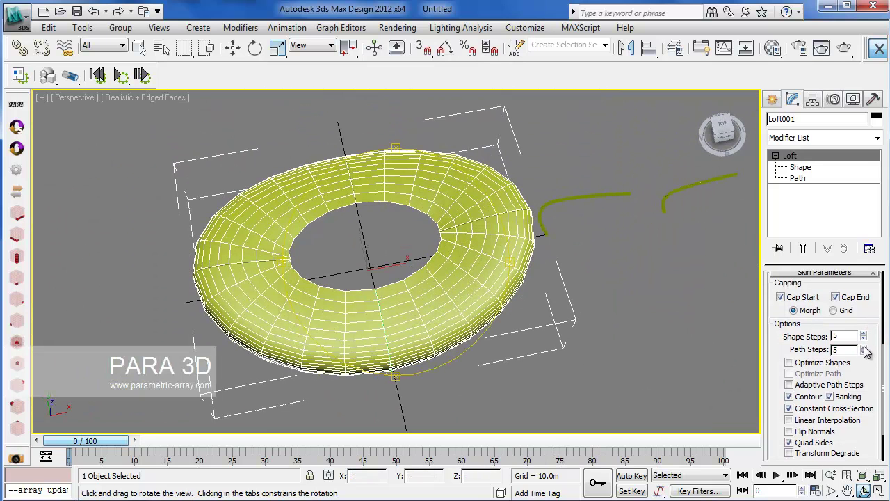
left_click(864, 347)
left_click(864, 348)
left_click(864, 347)
left_click(864, 347)
left_click(865, 347)
left_click(864, 347)
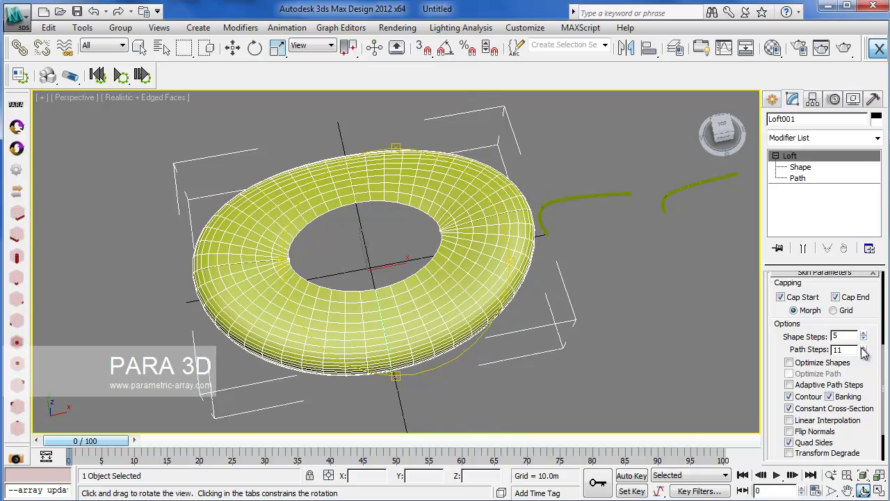
left_click(863, 348)
Step: Set the loft's shape steps to 7
left_click(864, 334)
left_click(863, 333)
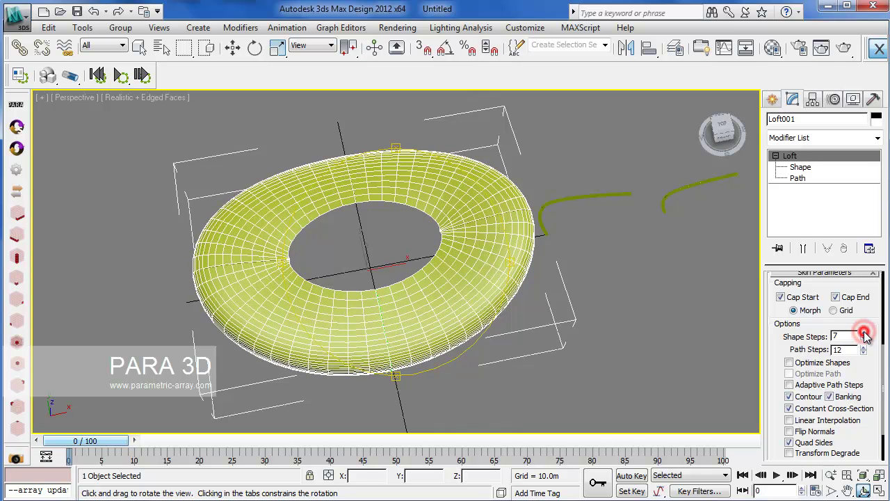
left_click(863, 333)
left_click(864, 333)
left_click(863, 339)
left_click(864, 339)
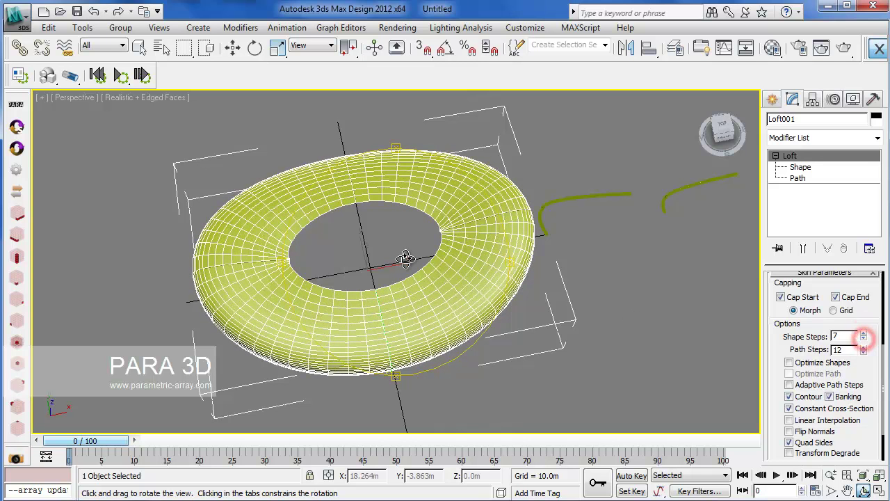
Step: Shorten the original curved line by moving its upper end vertex about 1.7 m inward along X
left_click_drag(406, 258, 371, 286)
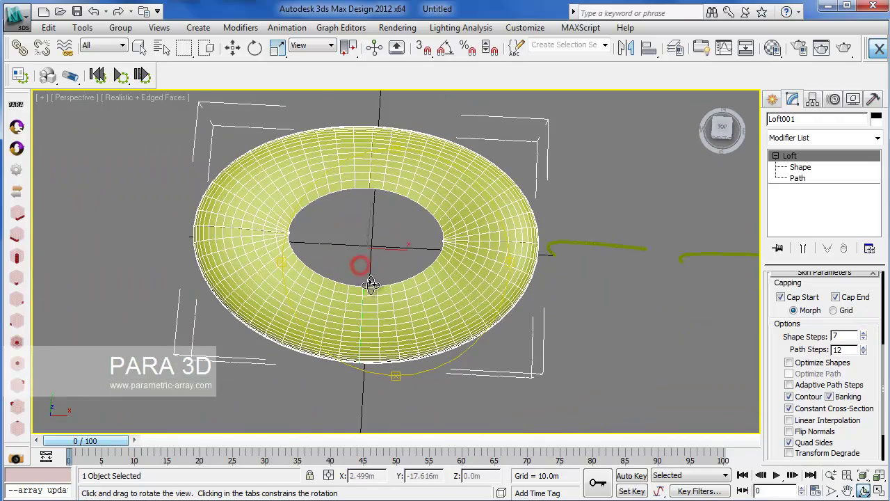
key("w")
left_click(624, 247)
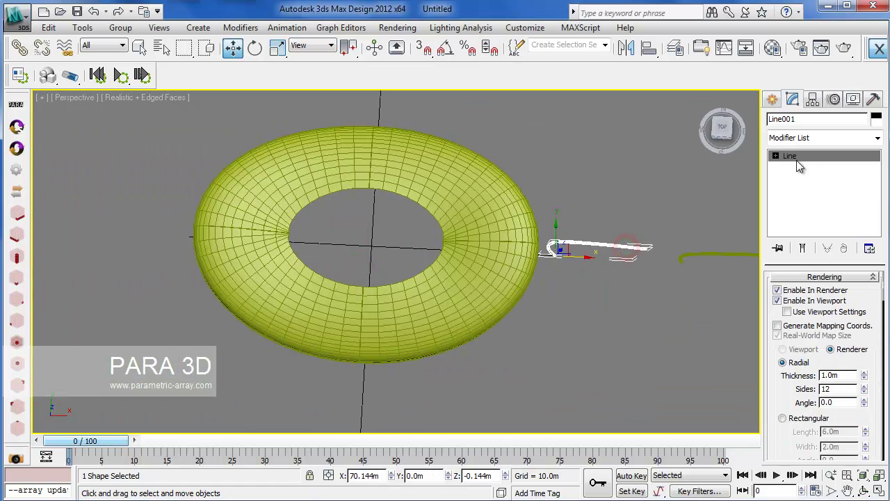
left_click(776, 156)
left_click(801, 167)
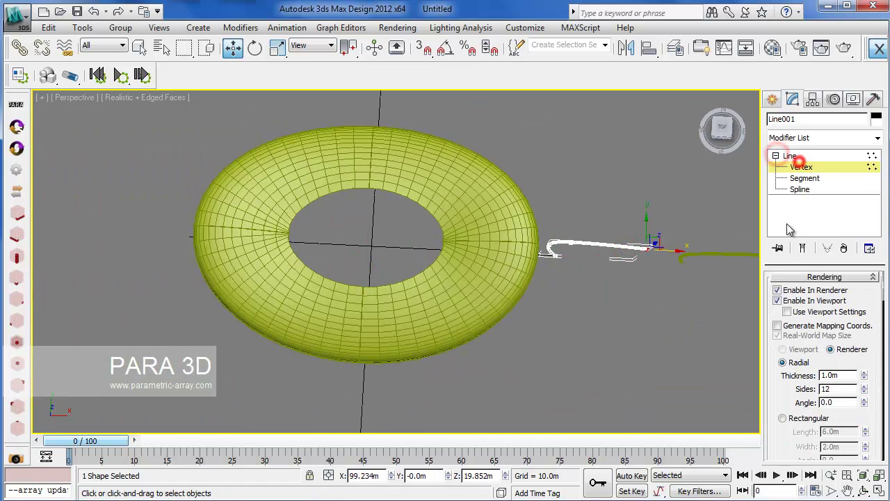
left_click(866, 491)
left_click_drag(499, 350, 384, 251)
right_click(646, 226)
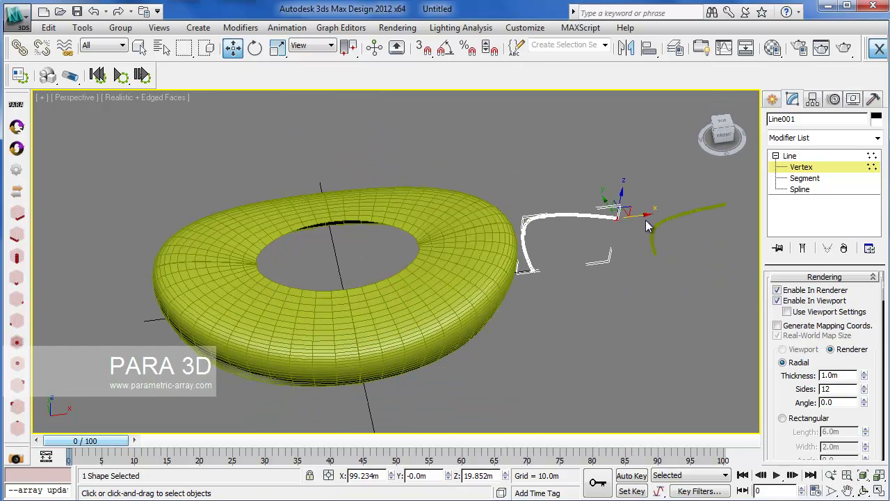
left_click_drag(641, 213, 639, 213)
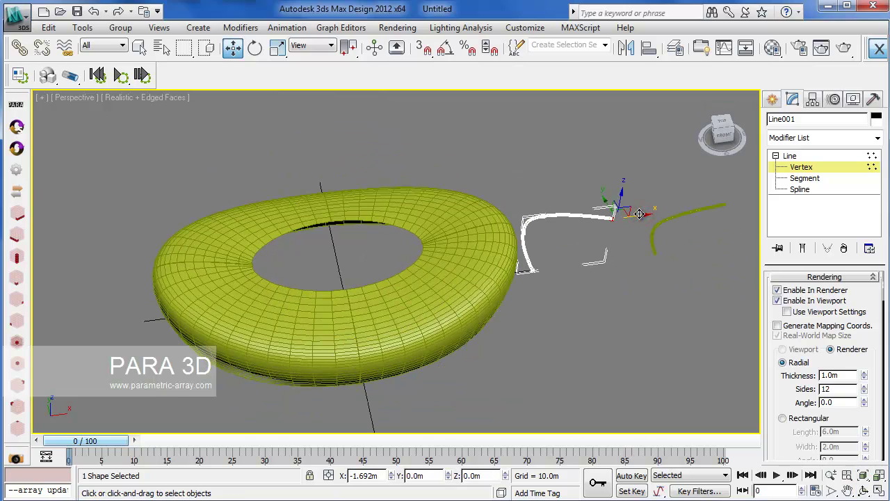
Step: Examine the loft's mesh up close around the inner opening
left_click(863, 490)
left_click_drag(368, 245, 380, 269)
middle_click_drag(408, 293, 461, 220)
scroll(396, 265, "up", 5)
scroll(401, 290, "up", 1)
scroll(400, 288, "down", 1)
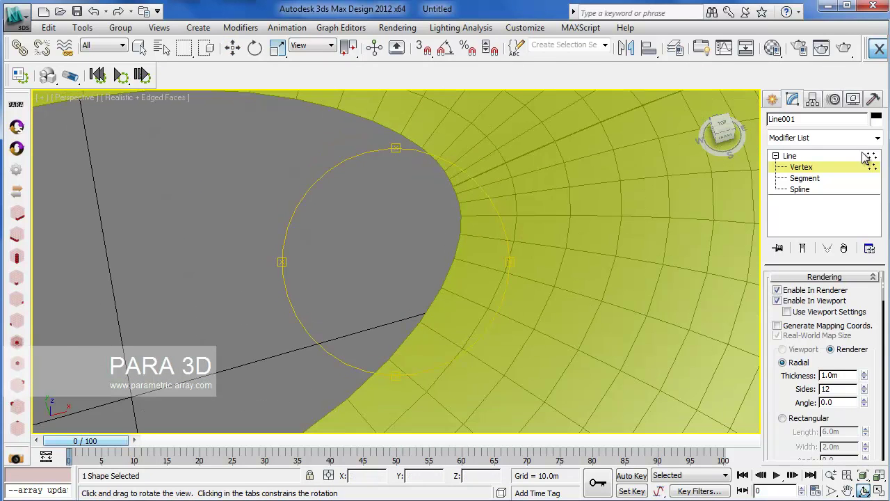
Step: Leave vertex editing of the curved line and clear the selection
left_click(807, 166)
right_click(388, 278)
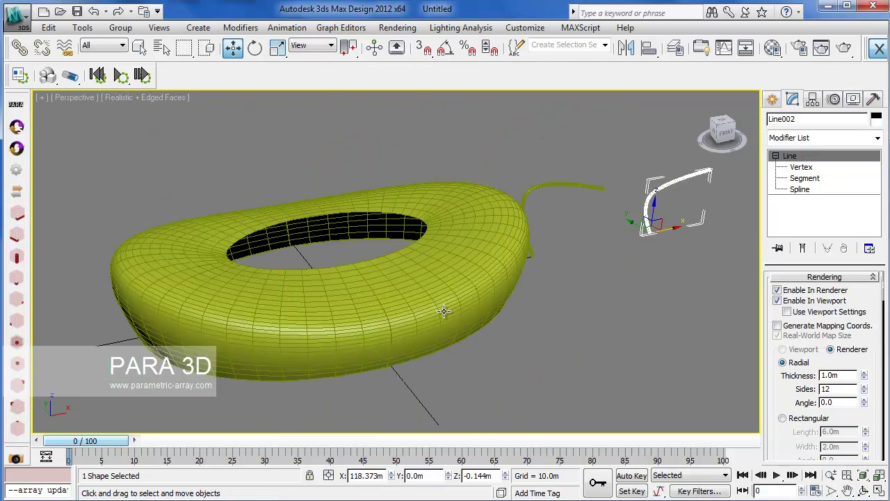
left_click(485, 353)
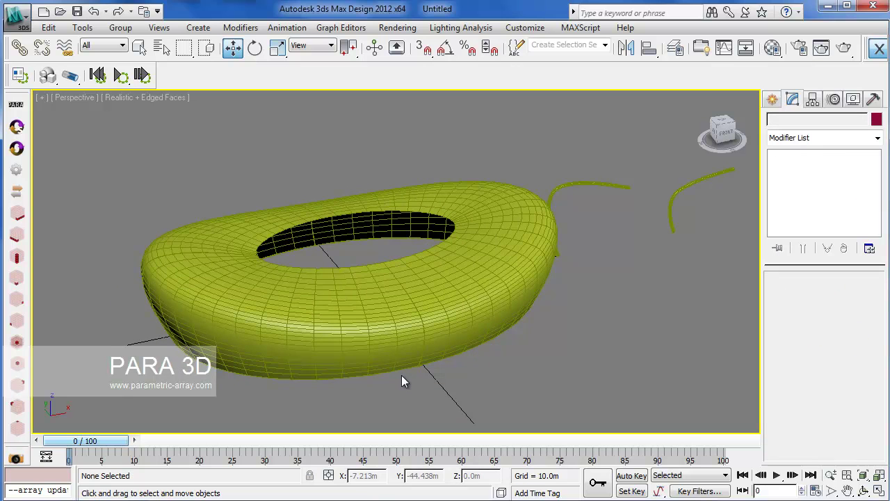
Step: Create a thin upright box through the middle of the loft, about 2.2 m long, 222.7 m wide and 78.1 m high
left_click(772, 100)
left_click(785, 141)
left_click(795, 154)
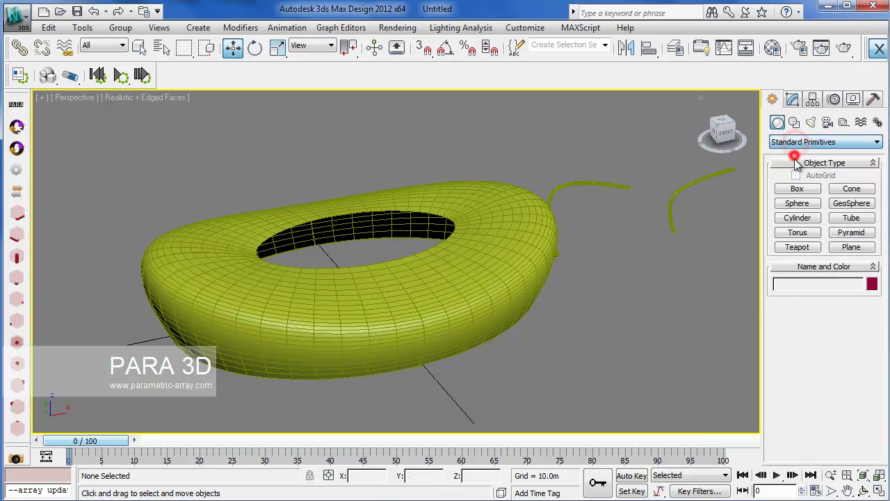
left_click(797, 189)
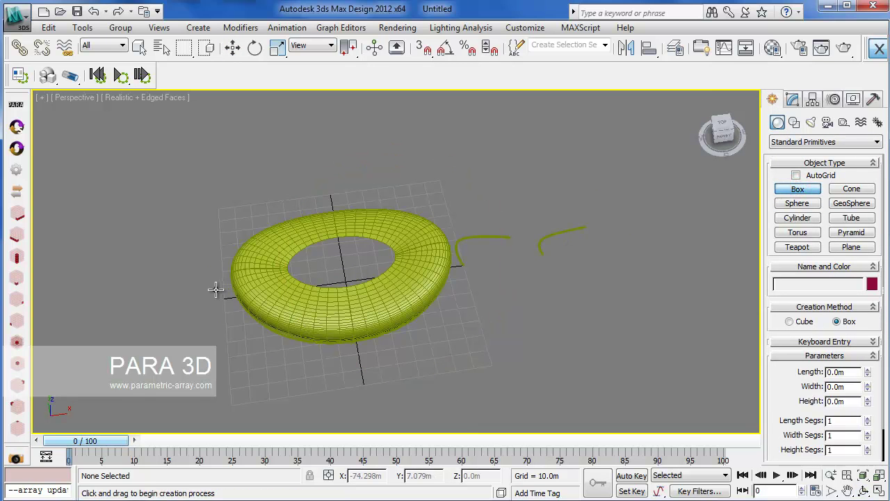
left_click_drag(216, 289, 591, 243)
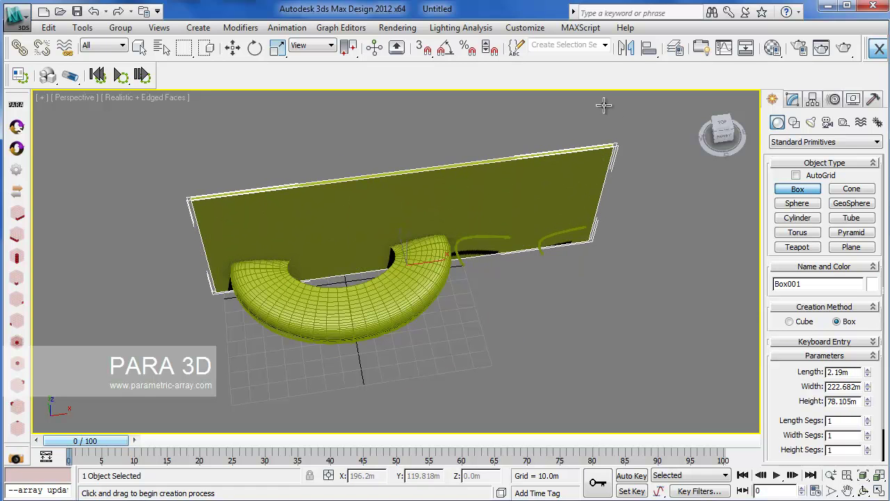
Step: Examine from several sides how the thin box cuts through the loft
scroll(510, 308, "up", 5)
middle_click_drag(458, 299, 489, 316)
scroll(489, 316, "down", 5)
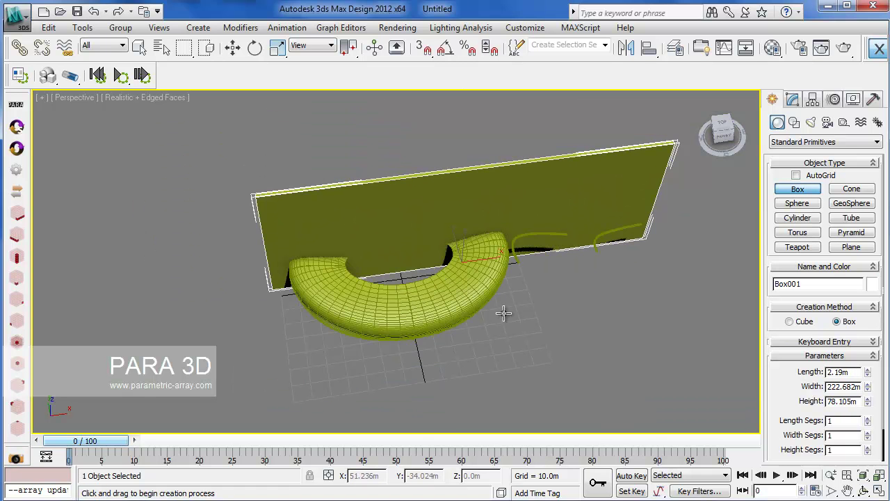
left_click(863, 491)
left_click_drag(429, 313, 420, 276)
scroll(409, 277, "up", 4)
middle_click_drag(394, 289, 433, 295)
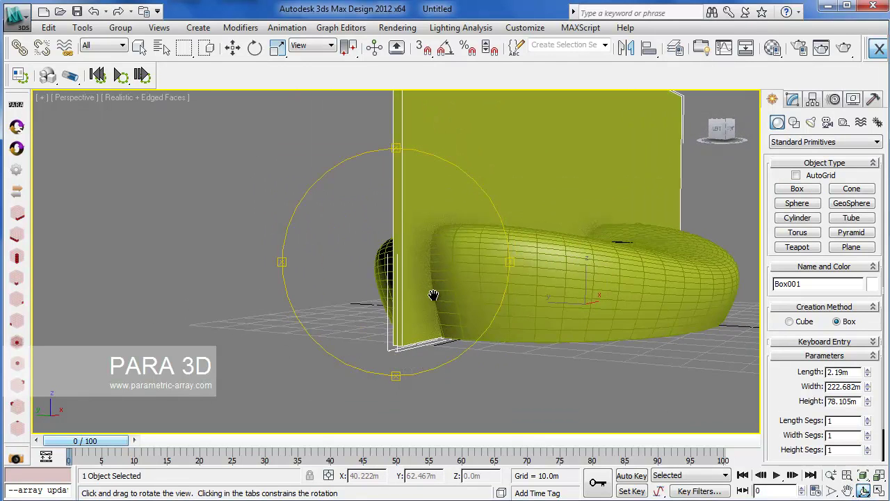
left_click_drag(420, 301, 382, 309)
scroll(410, 286, "down", 3)
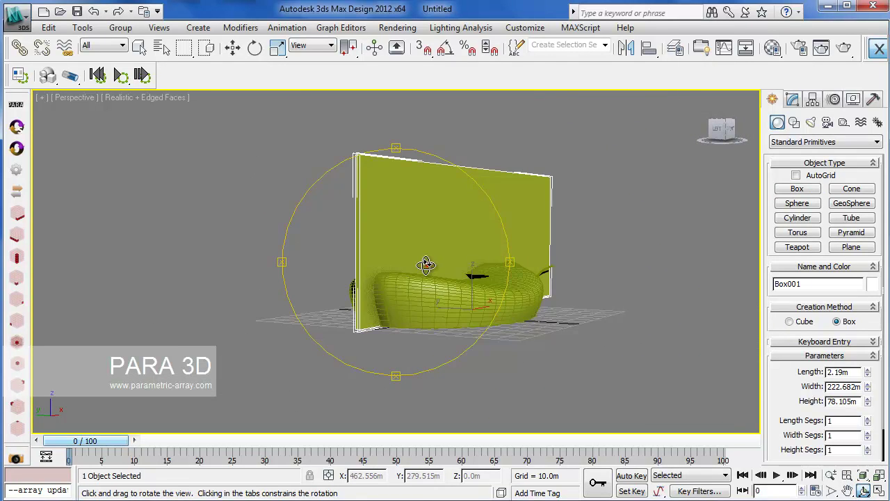
left_click_drag(428, 265, 389, 303)
right_click(404, 283)
Step: Move the box along X to about 1.4 m so it is centred on the loft
left_click(233, 47)
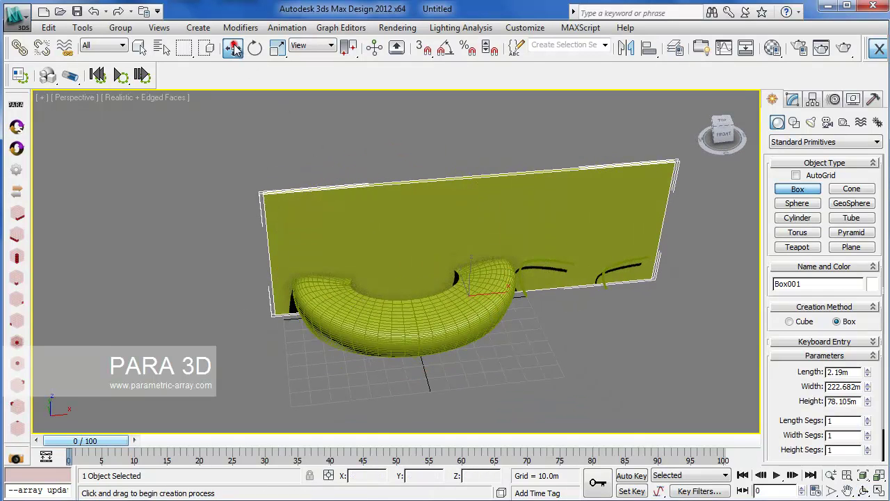
left_click_drag(494, 293, 436, 294)
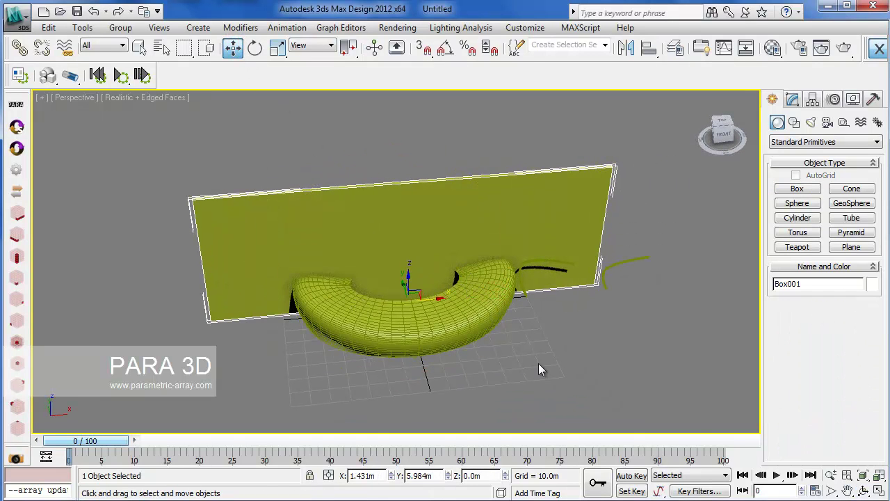
left_click(863, 491)
left_click_drag(324, 310, 393, 290)
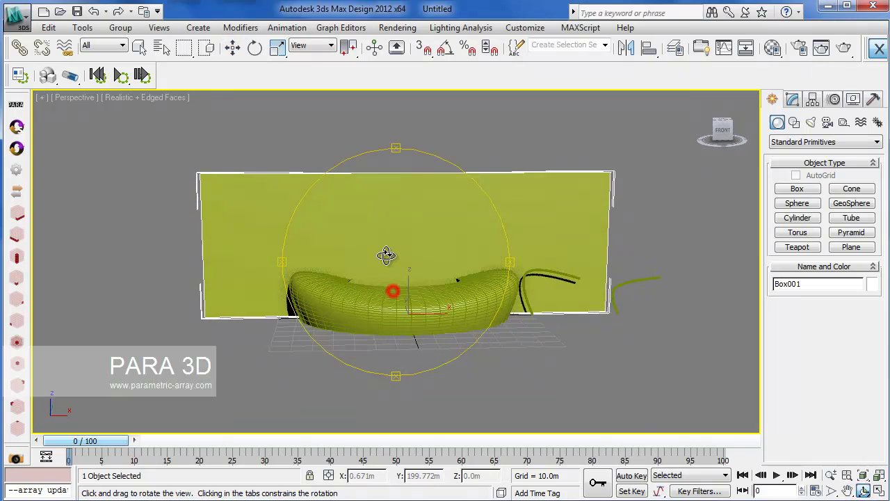
Step: Widen the box until it extends past the loft and both curved profile lines
left_click(792, 99)
left_click_drag(868, 310, 869, 264)
mouse_move(443, 291)
left_mouse_down()
mouse_move(485, 288)
mouse_move(467, 281)
mouse_move(471, 270)
mouse_move(527, 265)
mouse_move(513, 284)
mouse_move(416, 295)
mouse_move(416, 310)
mouse_move(449, 296)
left_mouse_up()
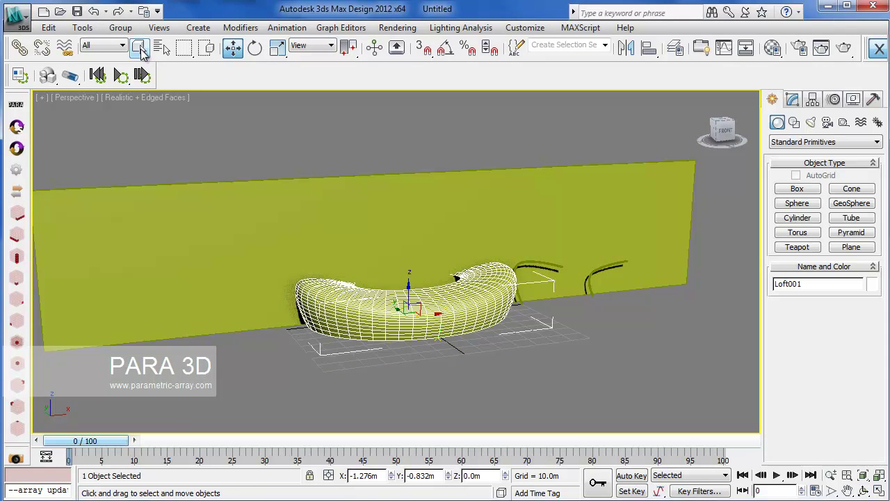
Step: Create a Boolean Intersection with the loft as operand A and the thin box as operand B
left_click(140, 48)
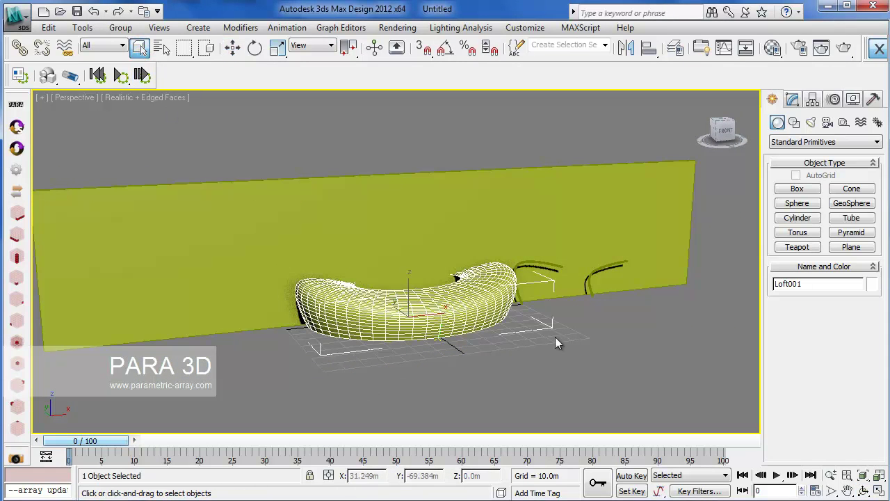
left_click(790, 141)
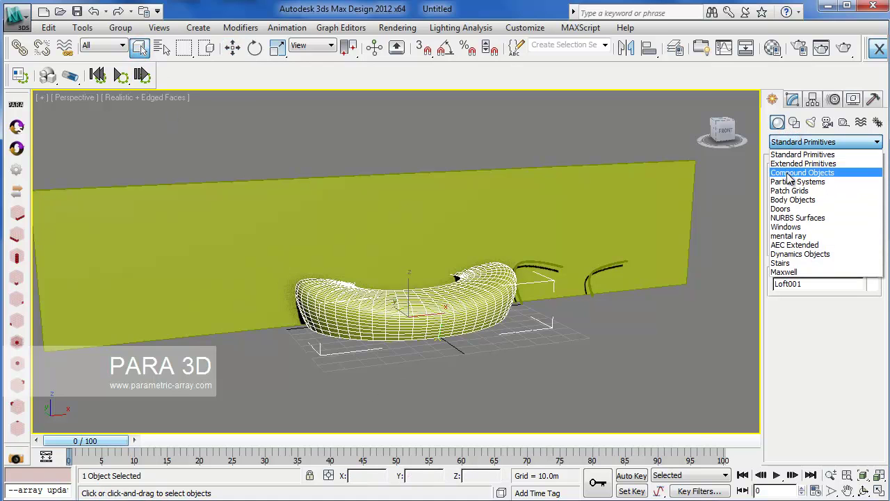
left_click(800, 171)
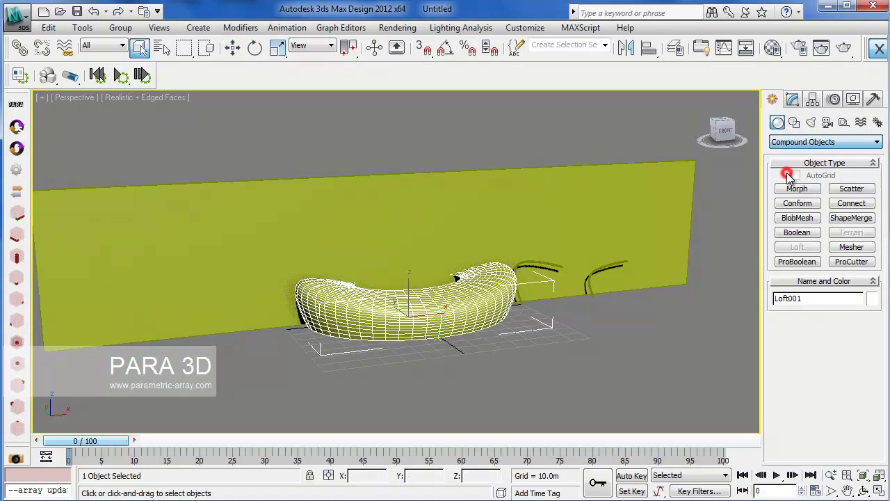
left_click(797, 234)
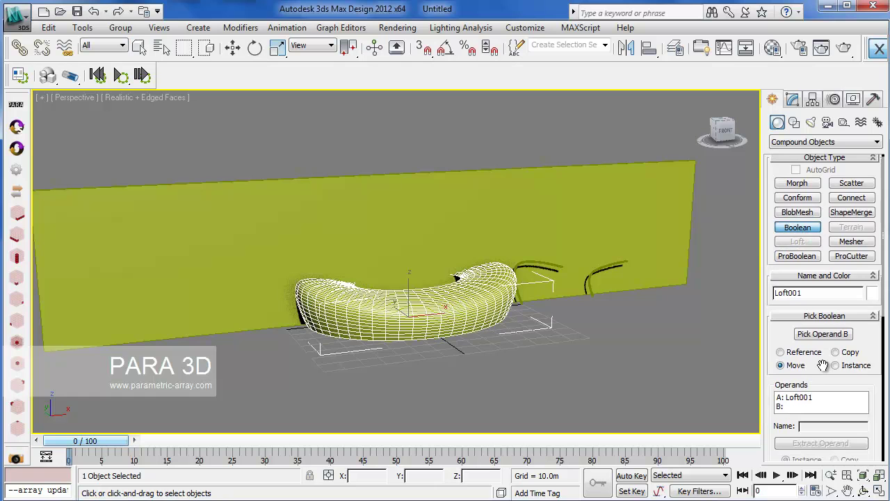
left_click_drag(823, 365, 837, 251)
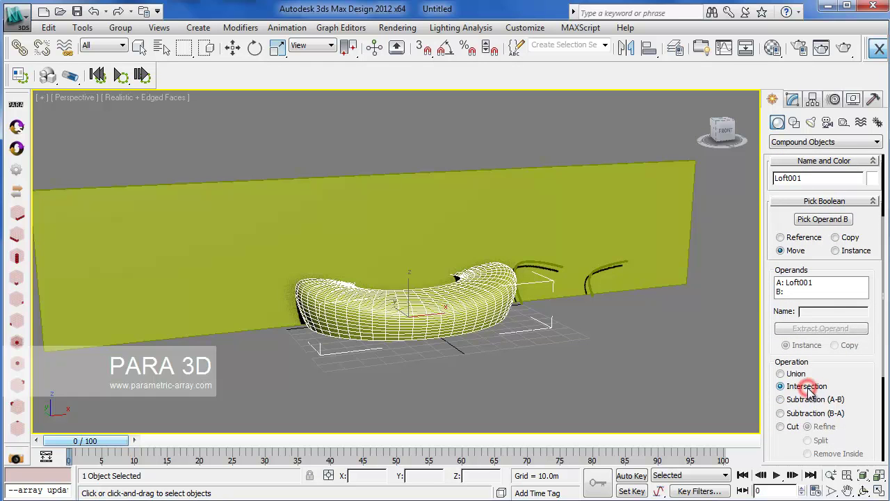
scroll(869, 363, "up", 3)
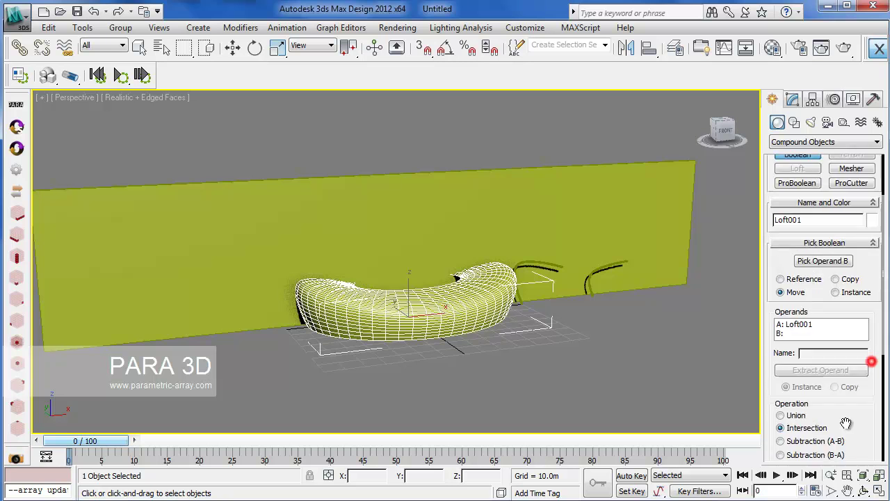
left_click(817, 304)
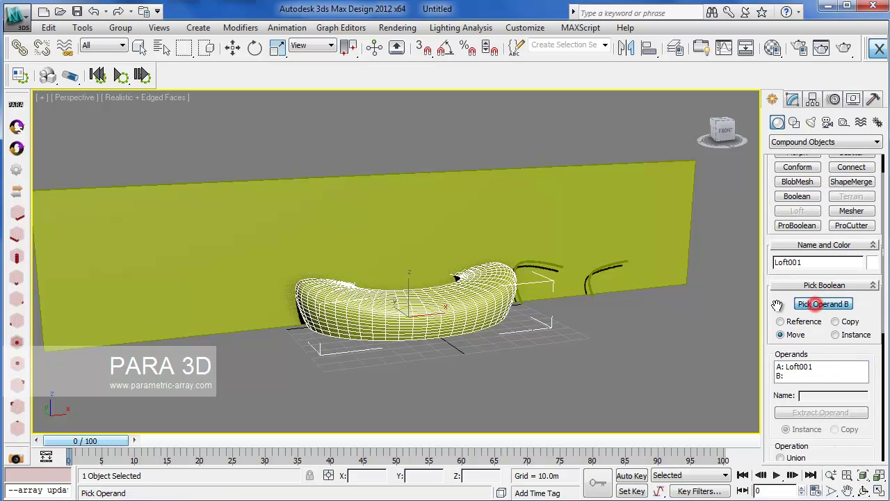
left_click(533, 231)
Step: Thicken the intersected rib strips with a Shell modifier
scroll(437, 275, "up", 4)
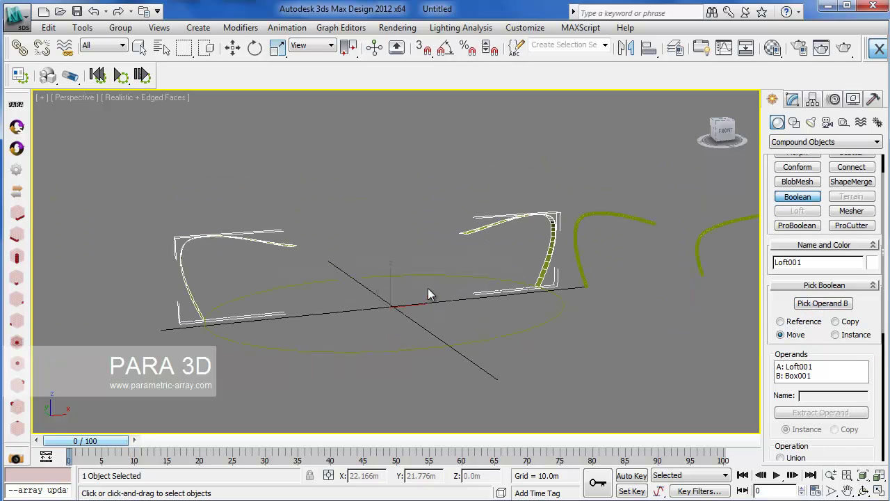
left_click(863, 491)
left_click_drag(435, 240, 444, 287)
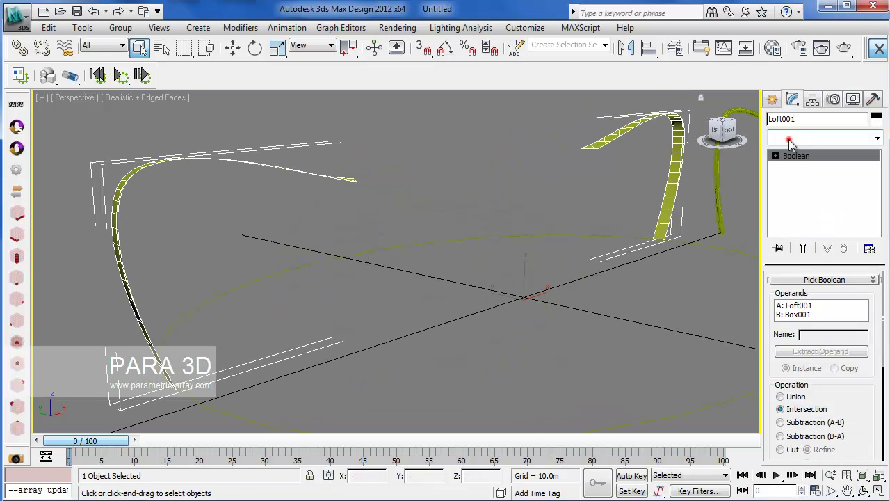
left_click(789, 140)
key("s")
key("s")
key("s")
key("s")
key("s")
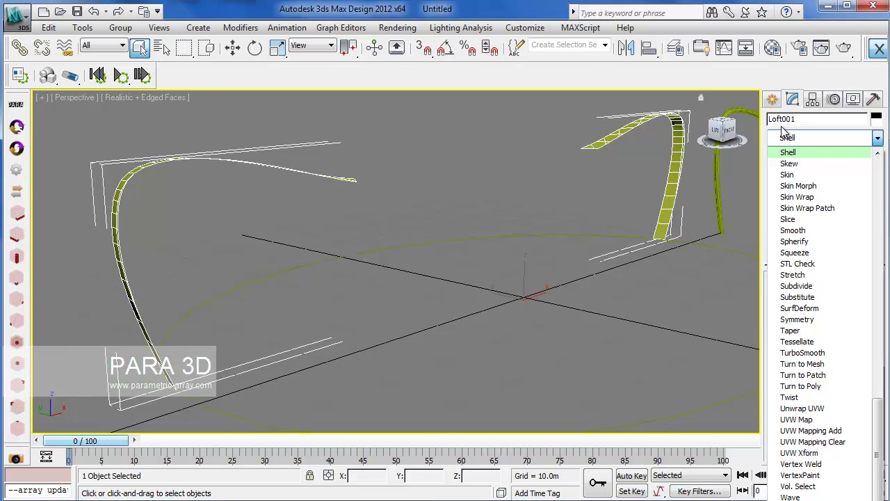
key("Return")
Step: Move the Boolean's box operand along Y to about -20.7 m and rotate it about the Z axis
middle_click_drag(452, 298, 429, 299)
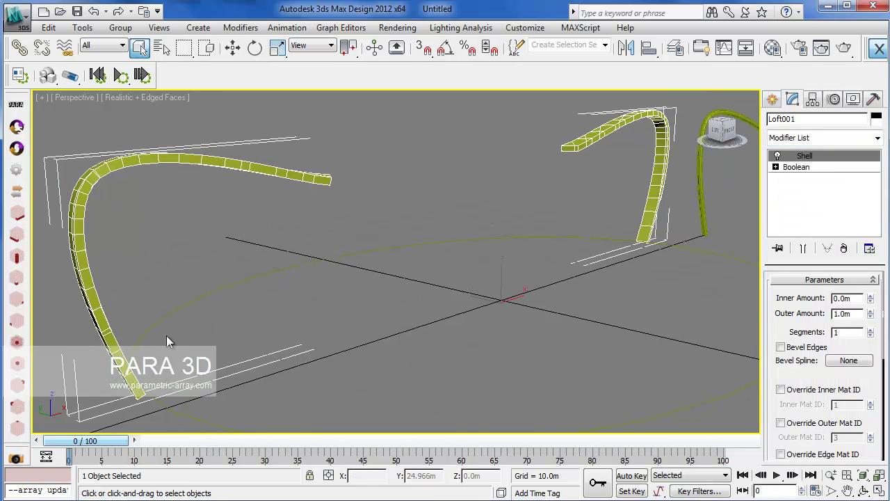
middle_click_drag(166, 335, 183, 330)
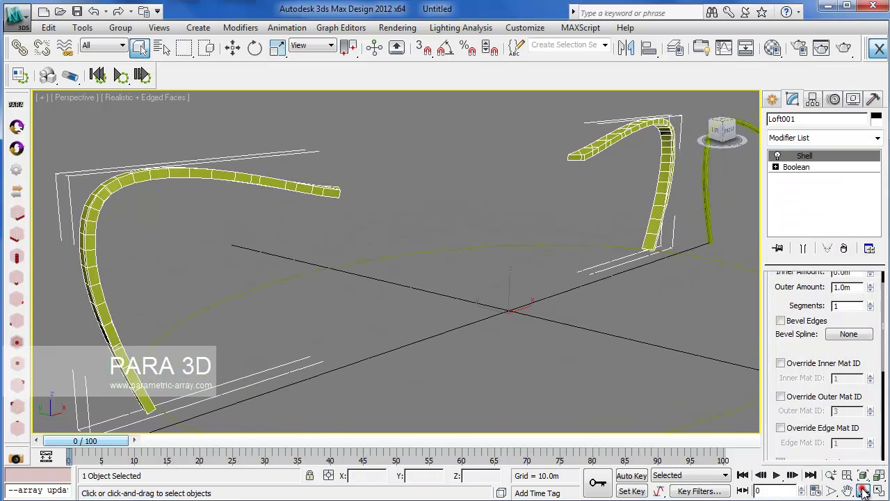
left_click(864, 490)
left_click_drag(428, 279, 441, 290)
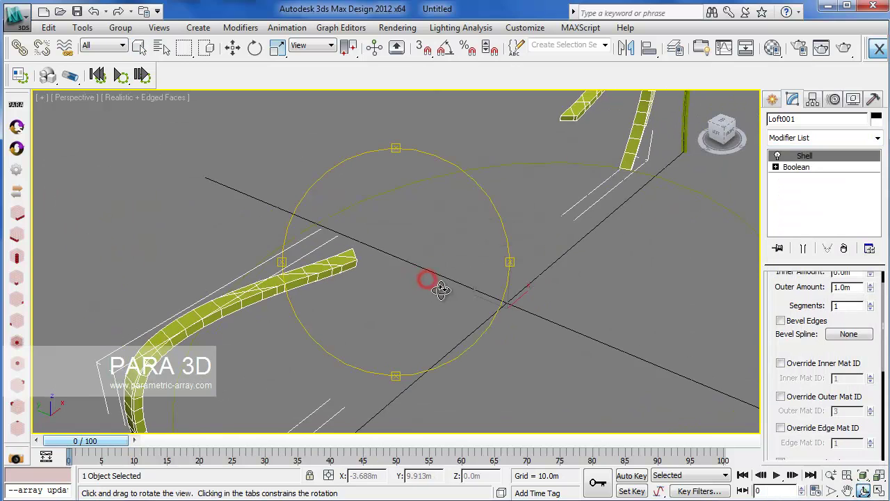
scroll(439, 290, "down", 3)
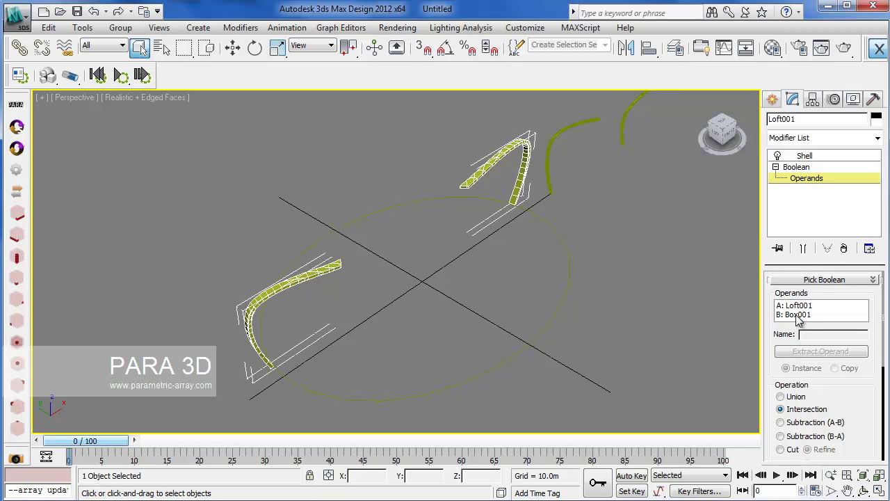
left_click(798, 315)
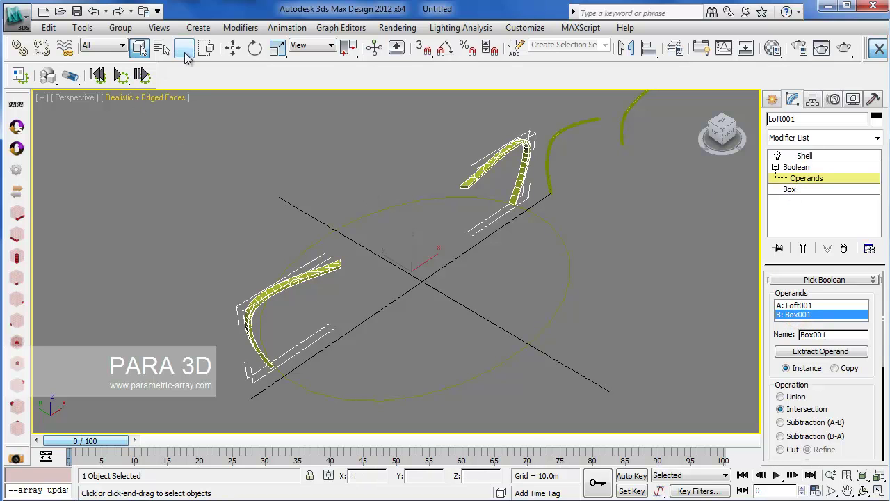
left_click(233, 47)
left_click_drag(388, 263, 464, 294)
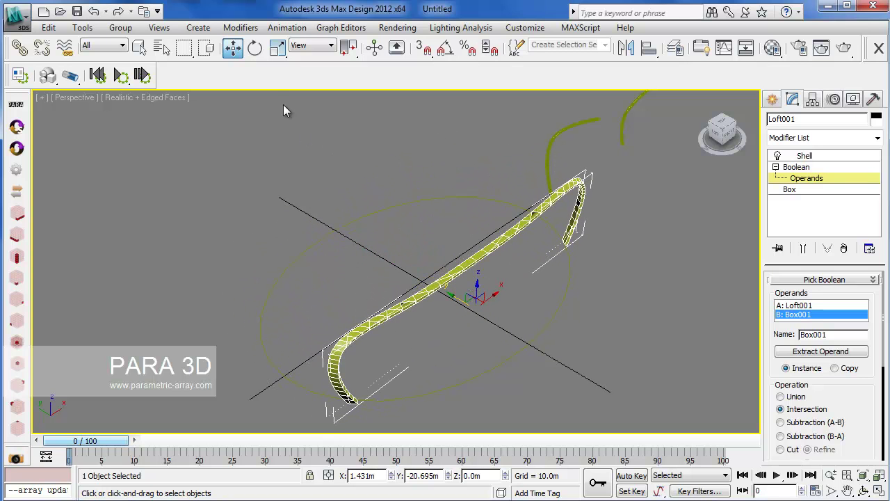
left_click(254, 48)
left_click_drag(475, 329, 362, 300)
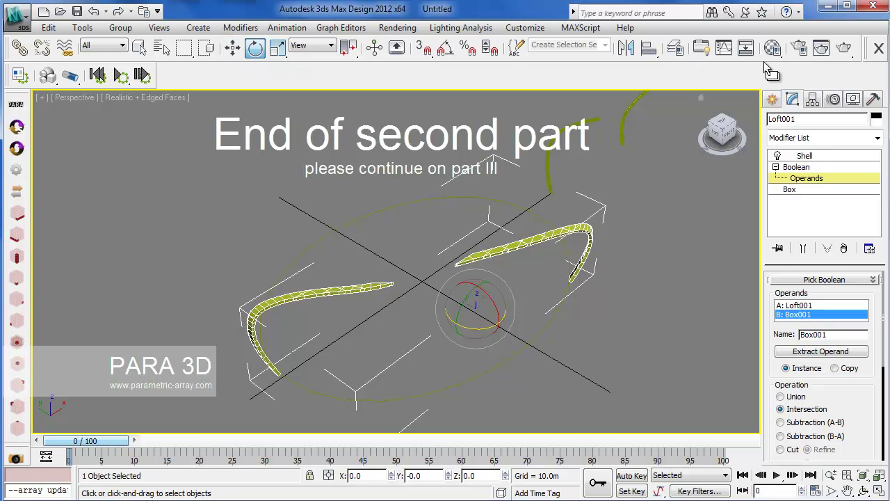
Step: Undo the box operand's rotation and move, together with the Shell modifier
left_click(92, 12)
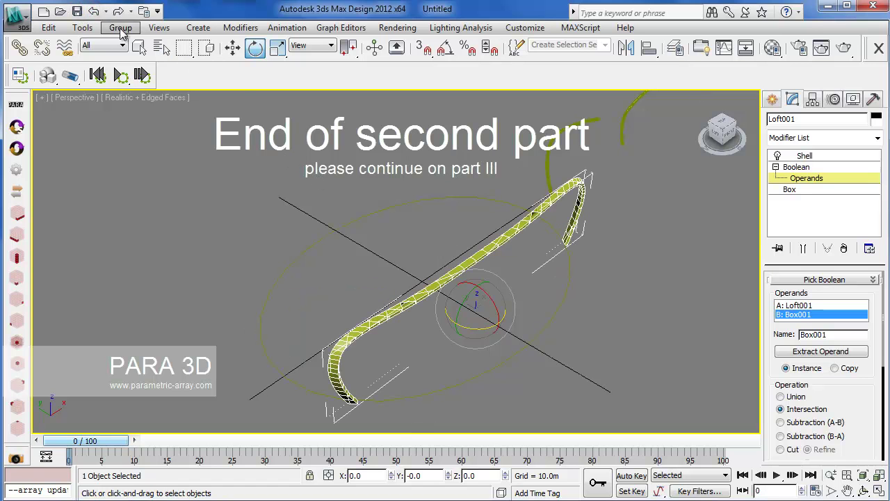
left_click(91, 11)
left_click(91, 11)
left_click(91, 10)
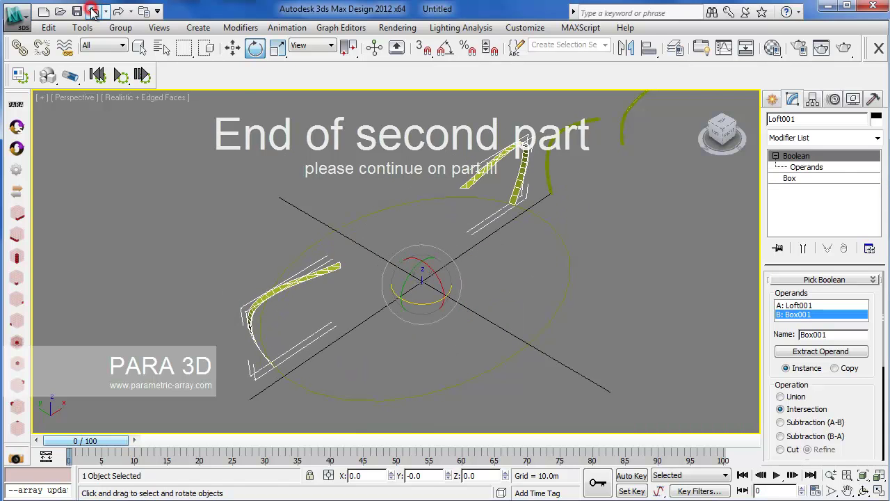